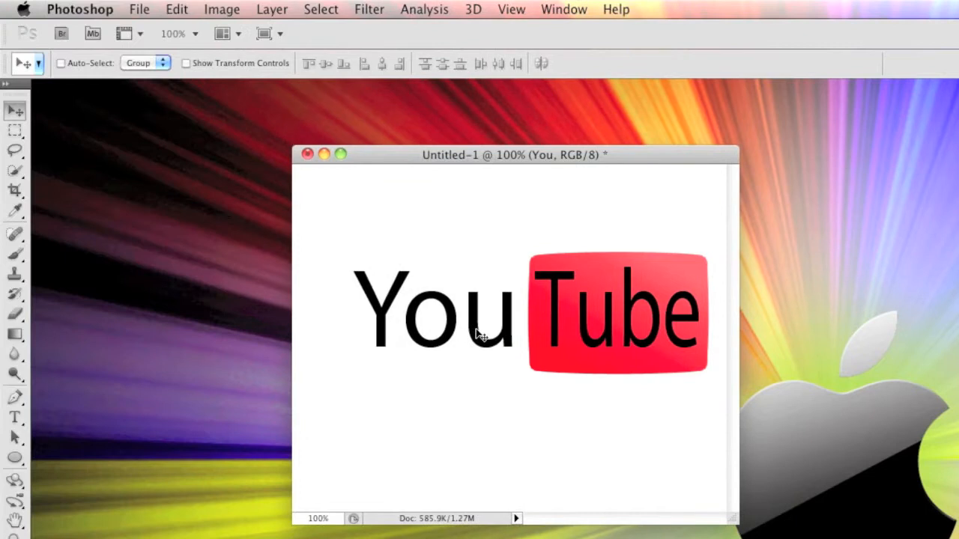
Nudge the You text layer and the Tube text layer down by one large increment each.
{"action": "key", "text": "shift+Down"}
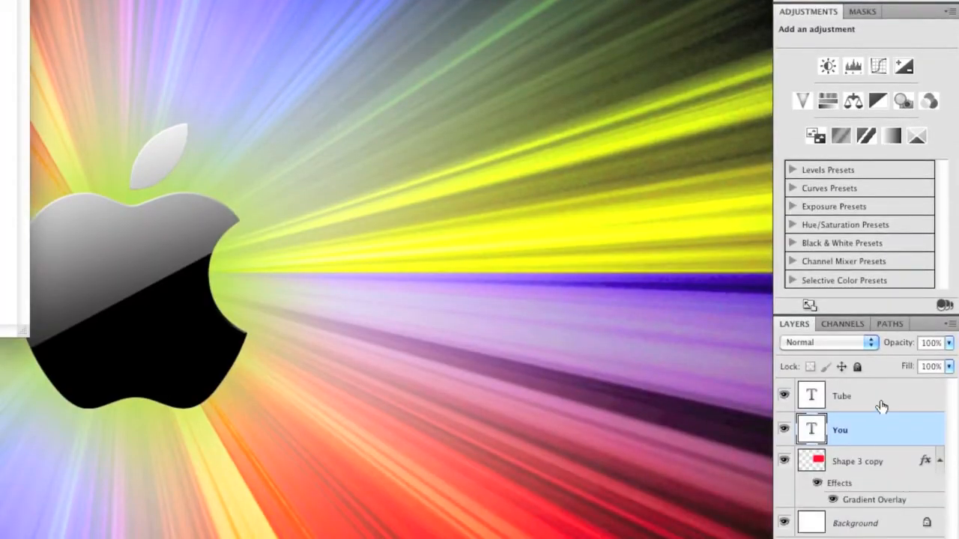
{"action": "left_click", "coordinate": [882, 404]}
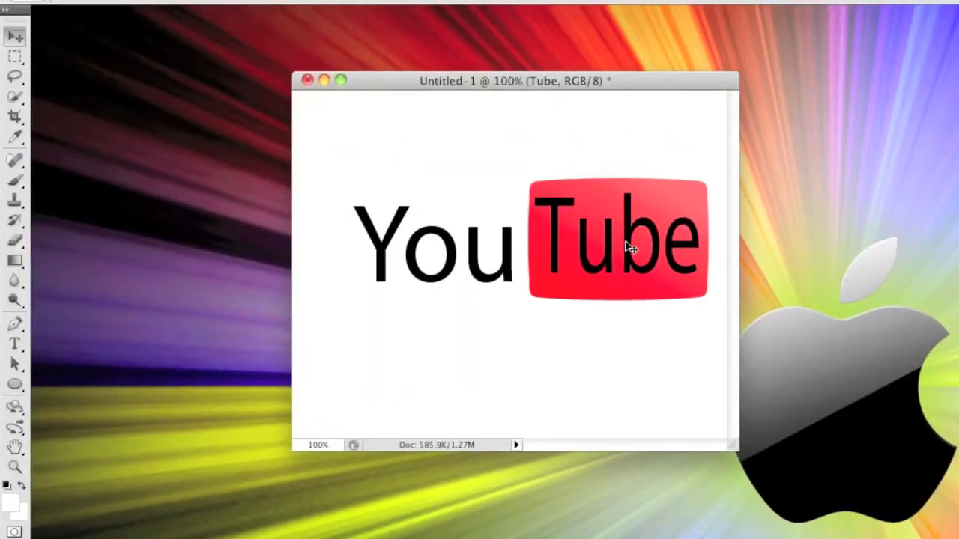
{"action": "key", "text": "shift+Down"}
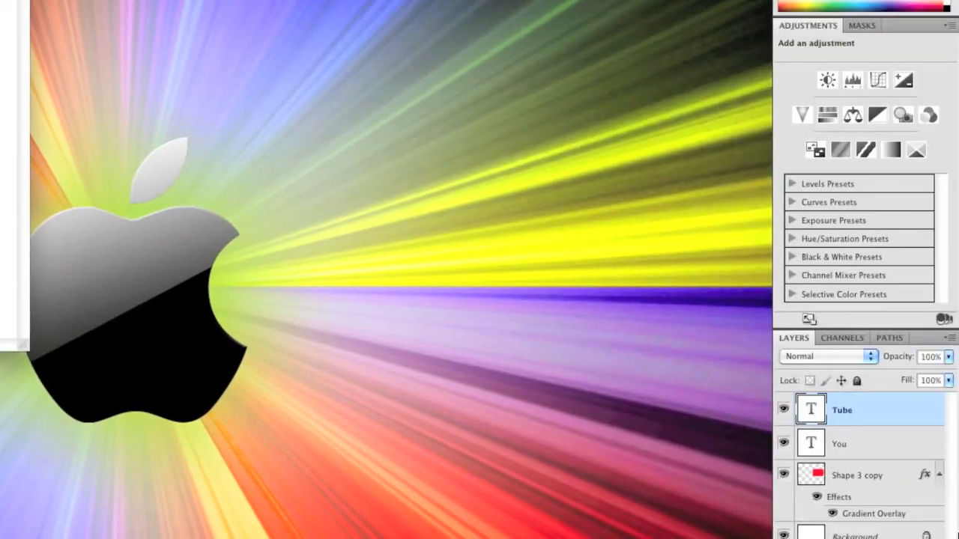
Add a 5 px Stroke layer effect to the Tube text layer.
{"action": "double_click", "coordinate": [886, 409]}
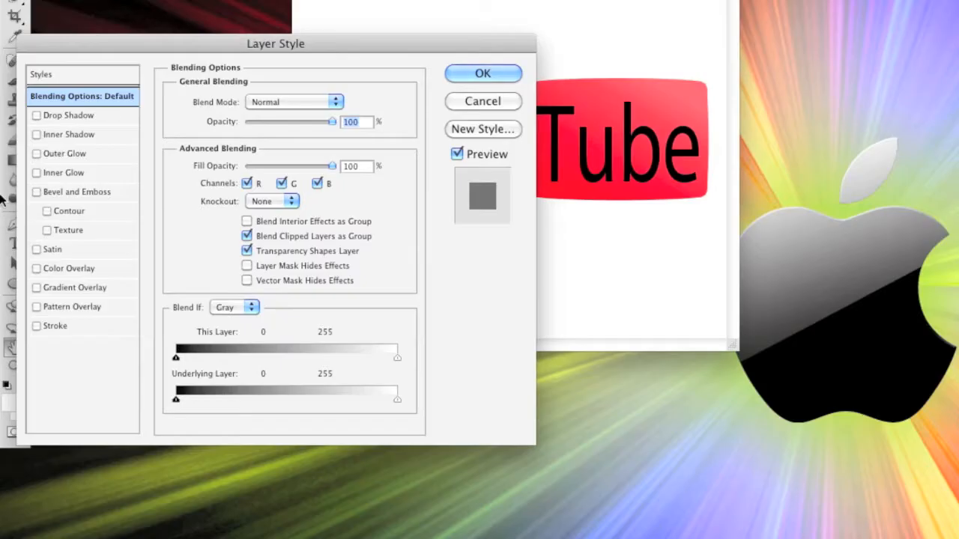
{"action": "left_click", "coordinate": [35, 326]}
{"action": "left_click", "coordinate": [62, 327]}
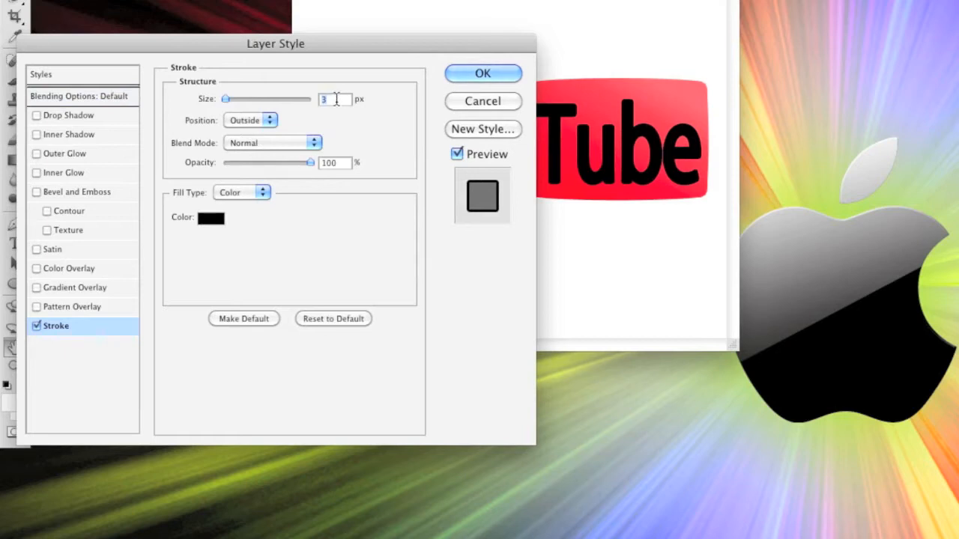
{"action": "type", "text": "5"}
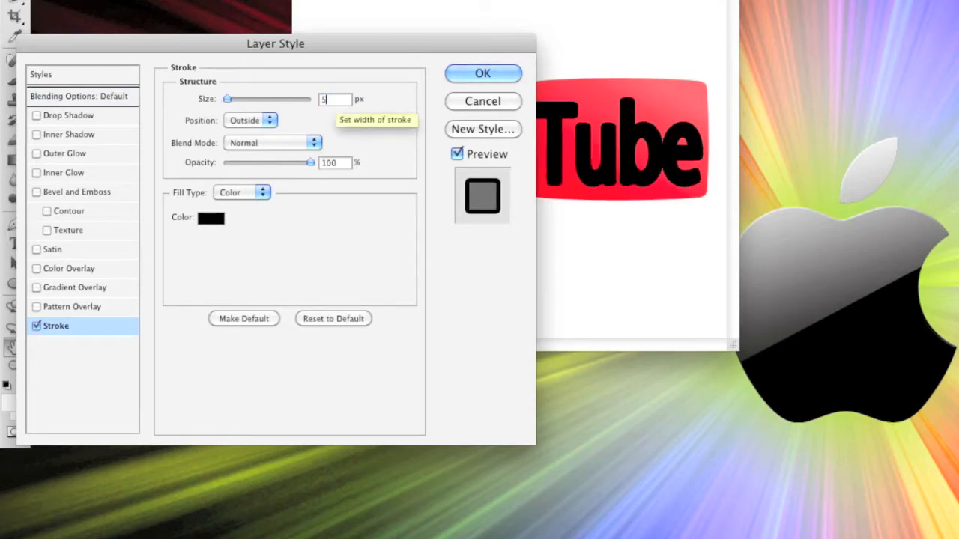
Change the stroke's fill type to Gradient and set the gradient angle to 90°.
{"action": "left_click", "coordinate": [237, 196]}
{"action": "left_click", "coordinate": [241, 205]}
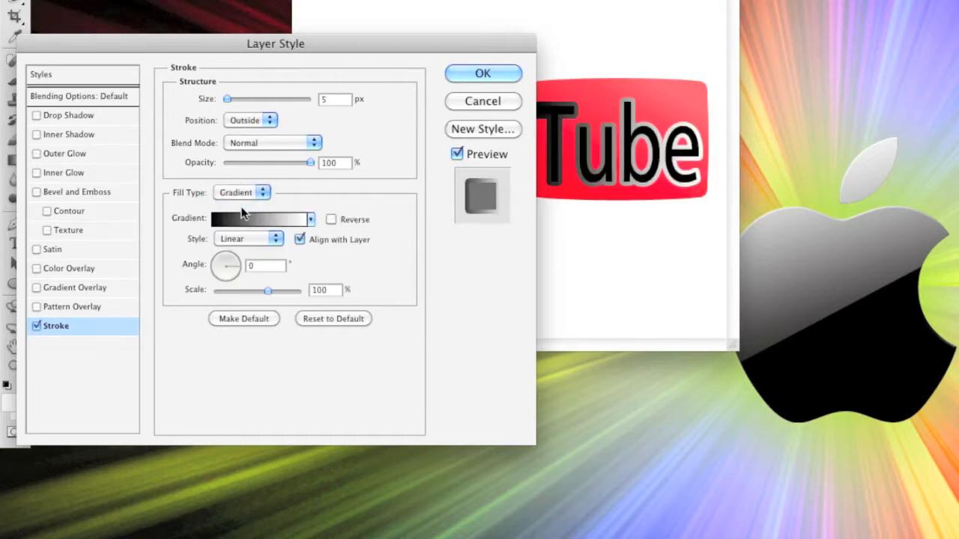
{"action": "left_click", "coordinate": [238, 221]}
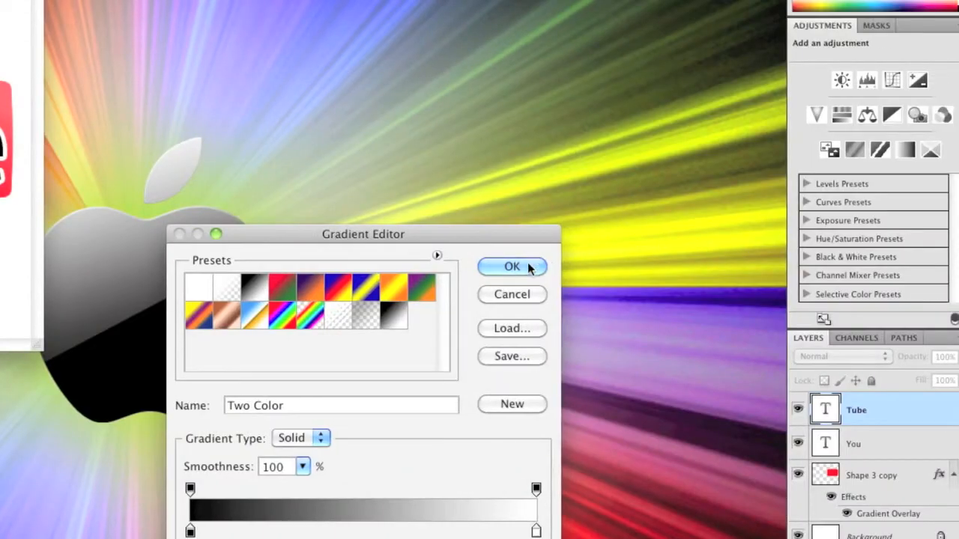
{"action": "left_click", "coordinate": [514, 294]}
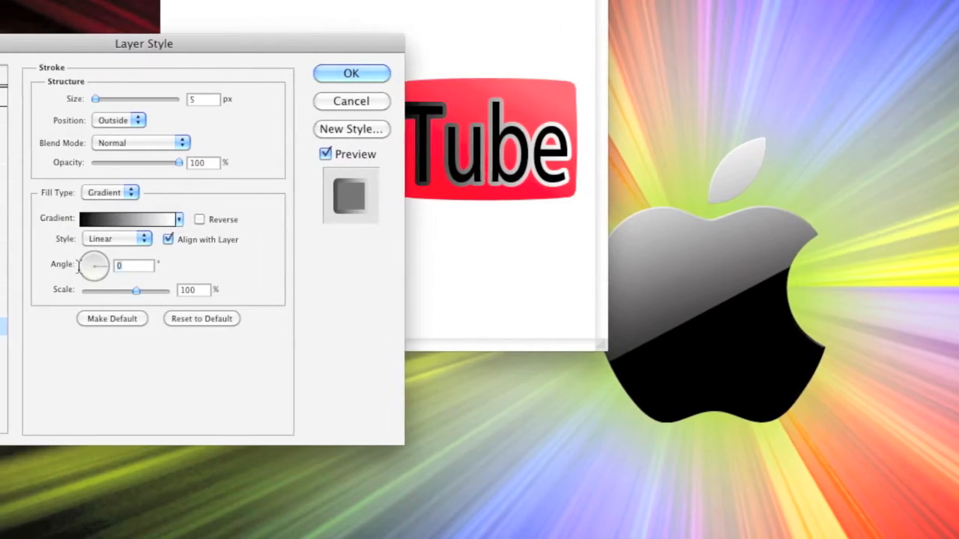
{"action": "left_click", "coordinate": [95, 255]}
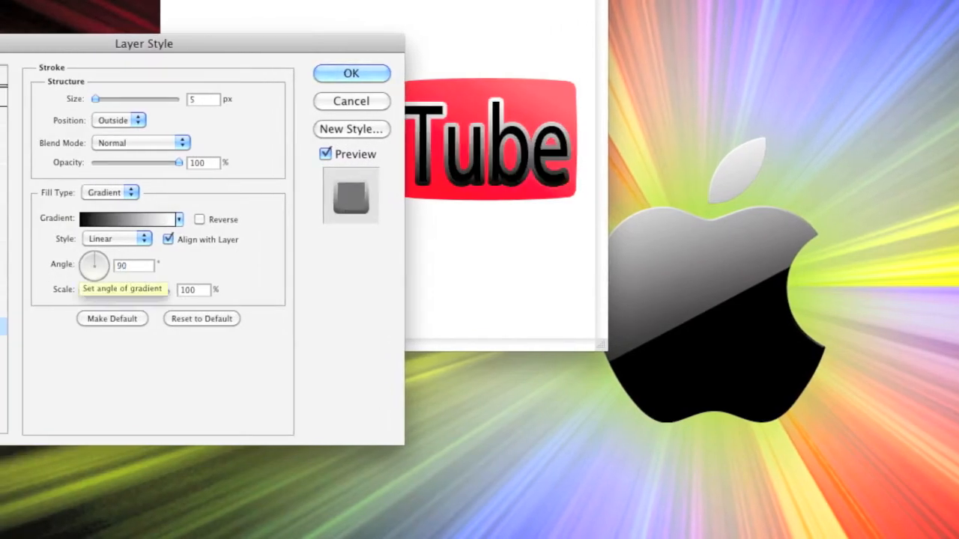
Set the stroke gradient's first colour stop to the light red (fc4949) sampled from the red shape's upper edge.
{"action": "left_click", "coordinate": [149, 219]}
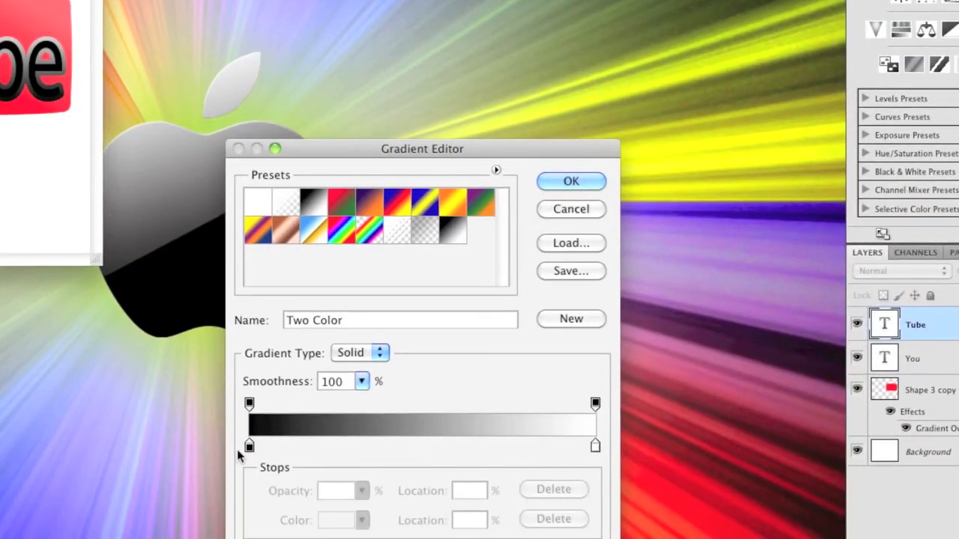
{"action": "double_click", "coordinate": [250, 448]}
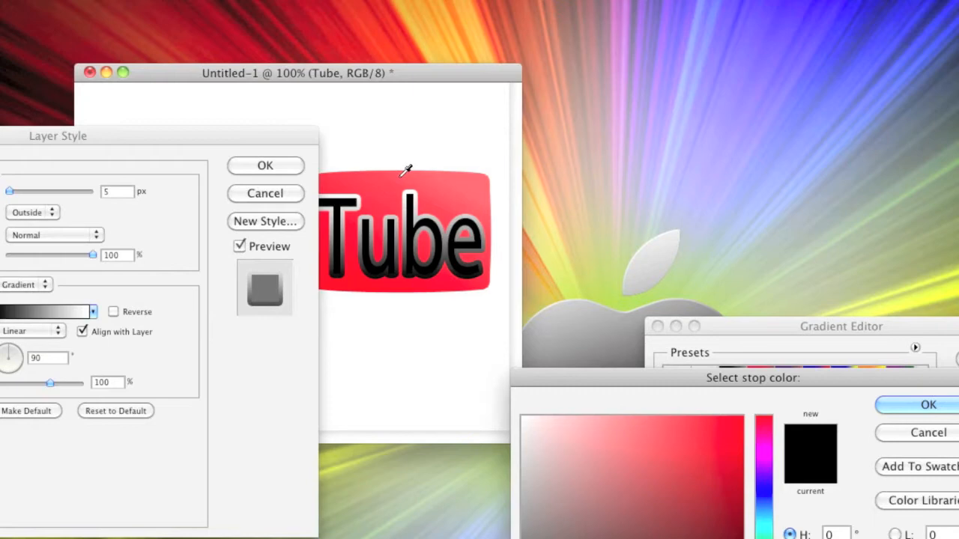
{"action": "left_click", "coordinate": [400, 176]}
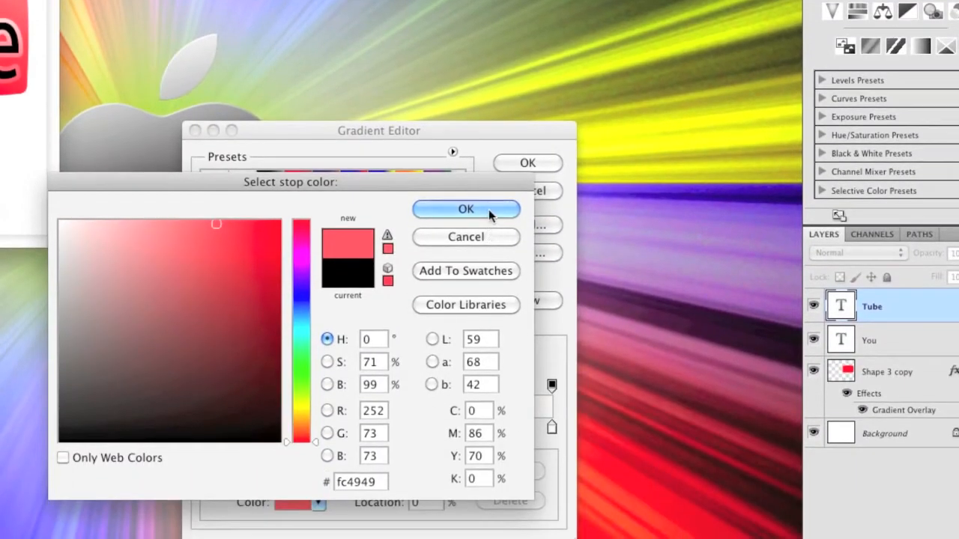
{"action": "left_click", "coordinate": [488, 209]}
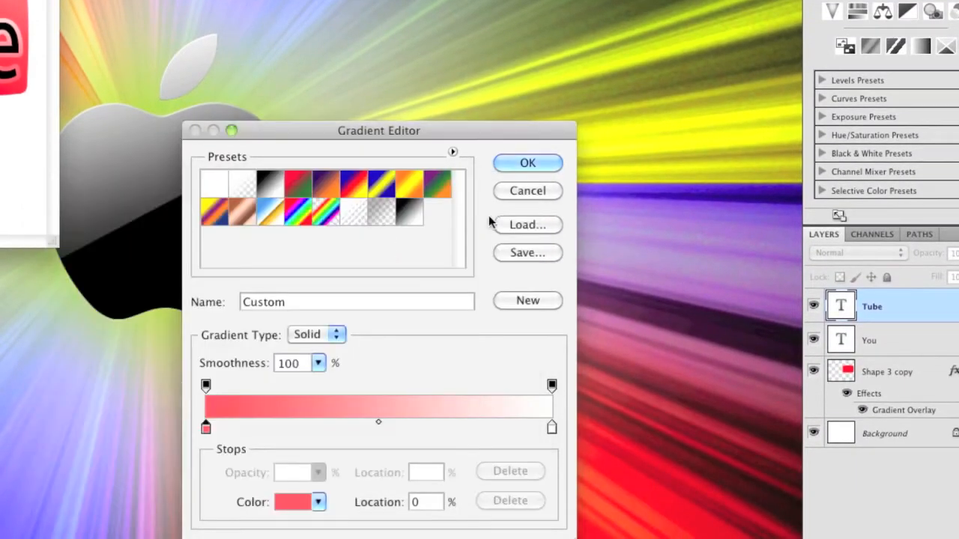
Set the gradient's end stop to the bright red sampled from the shape's lower edge, and apply the stroke at 50% opacity.
{"action": "double_click", "coordinate": [552, 429]}
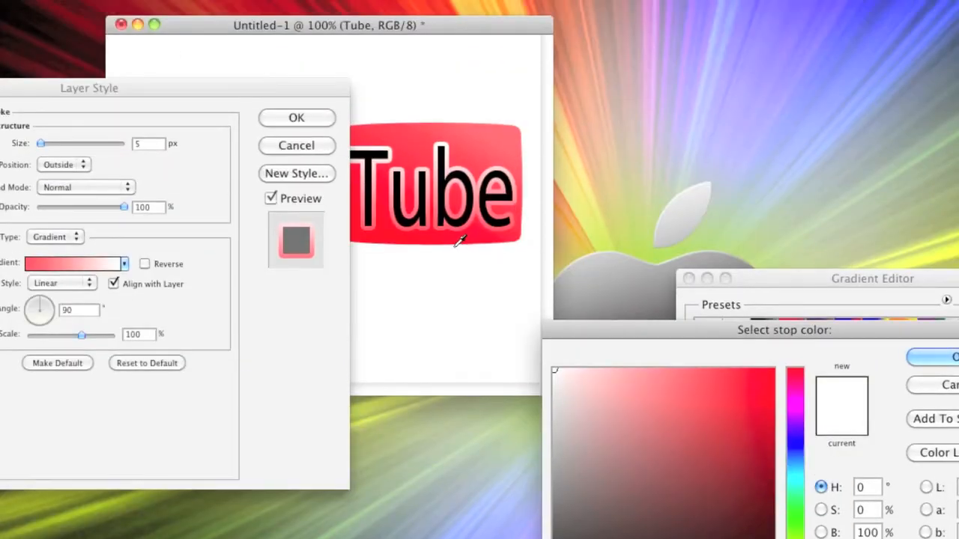
{"action": "left_click", "coordinate": [438, 237]}
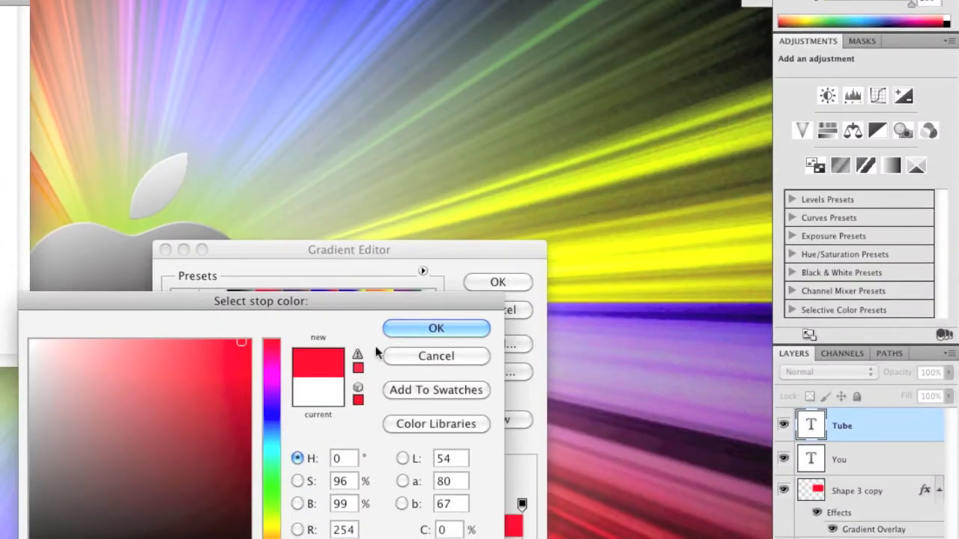
{"action": "left_click", "coordinate": [932, 357]}
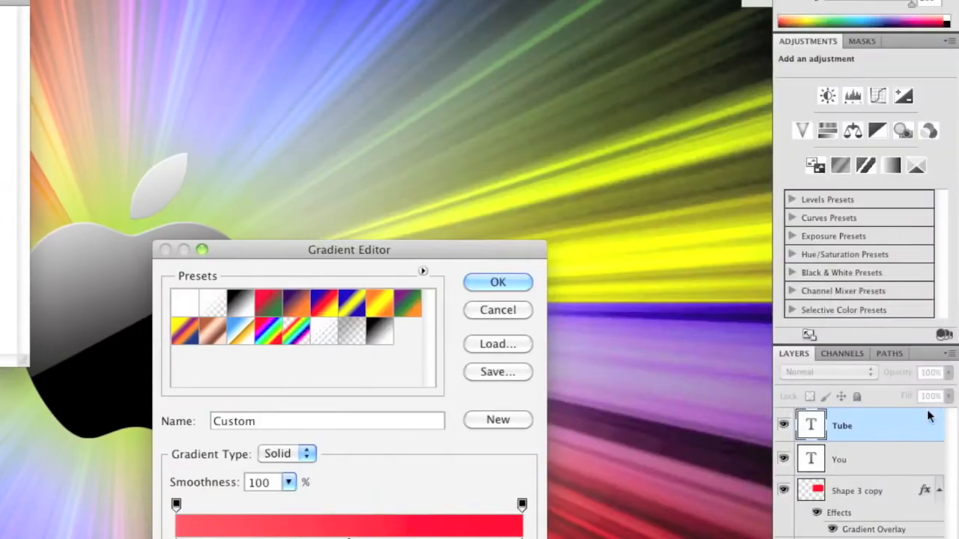
{"action": "left_click", "coordinate": [473, 283]}
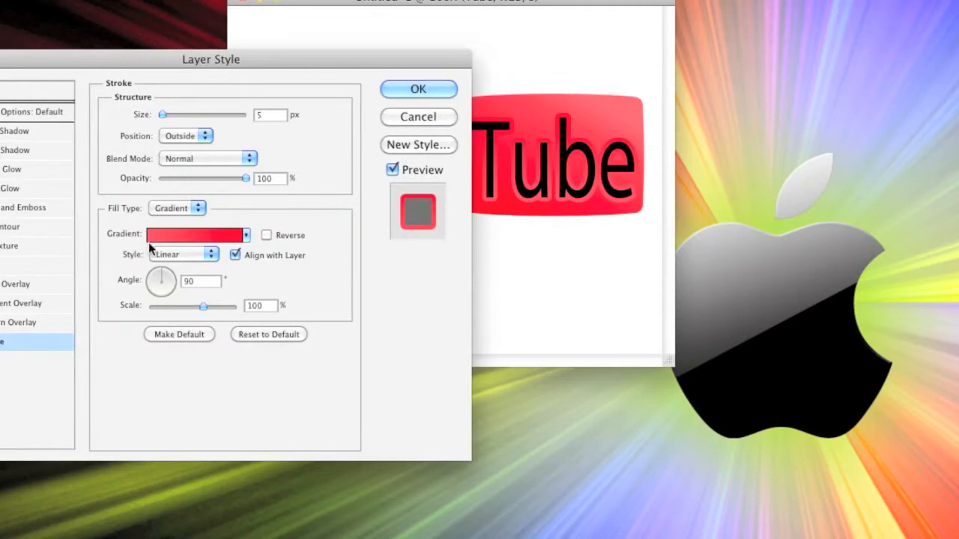
{"action": "left_click_drag", "start_coordinate": [245, 178], "coordinate": [201, 188]}
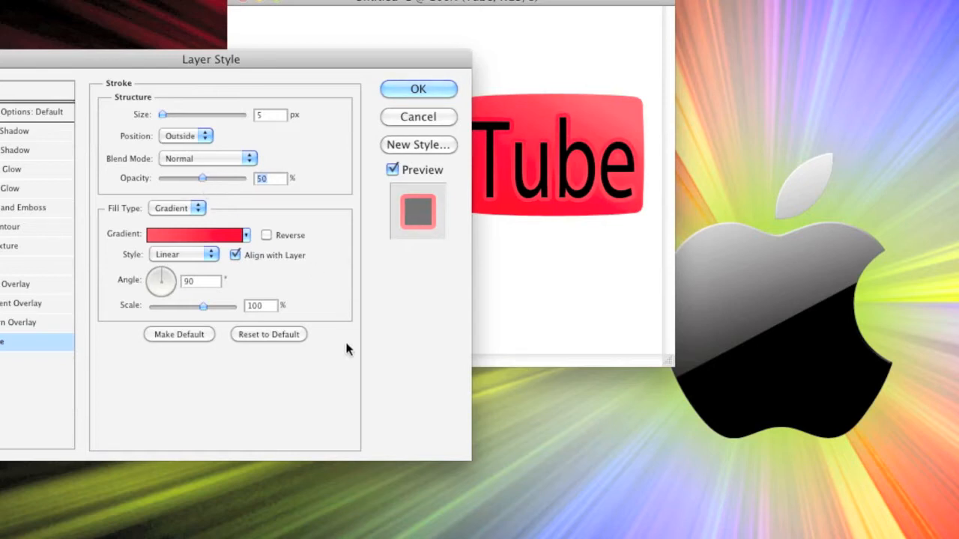
{"action": "left_click", "coordinate": [409, 89]}
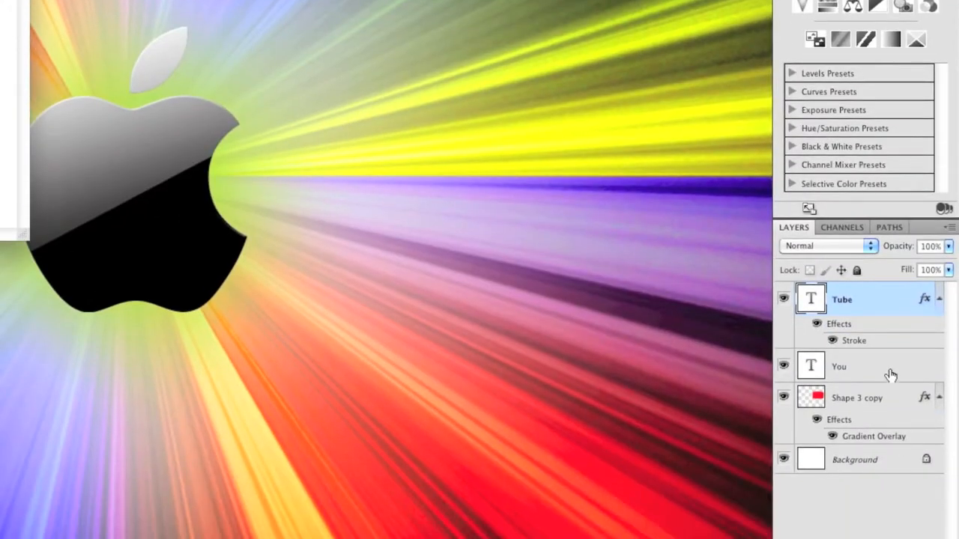
Add a Gradient Overlay to the You text layer with its angle set to 110°.
{"action": "double_click", "coordinate": [890, 369]}
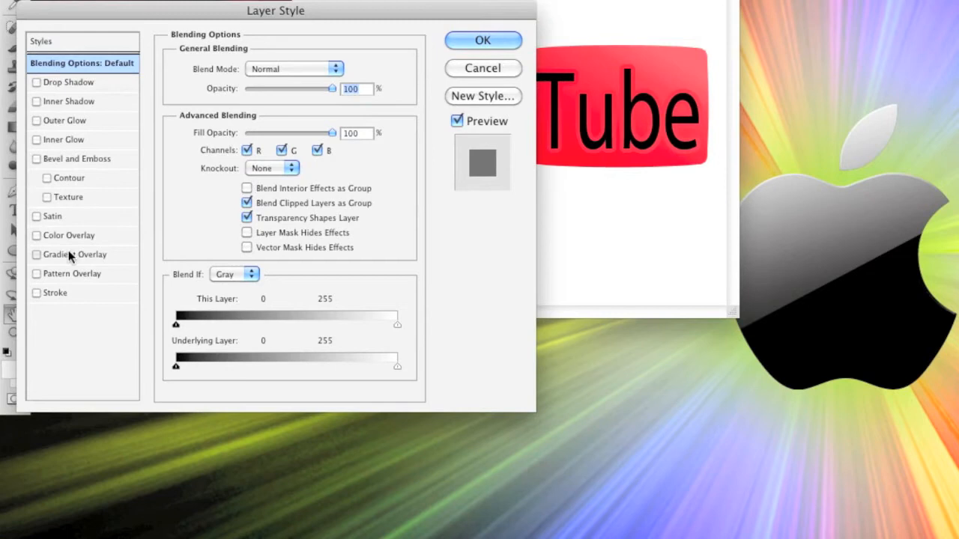
{"action": "left_click", "coordinate": [69, 254]}
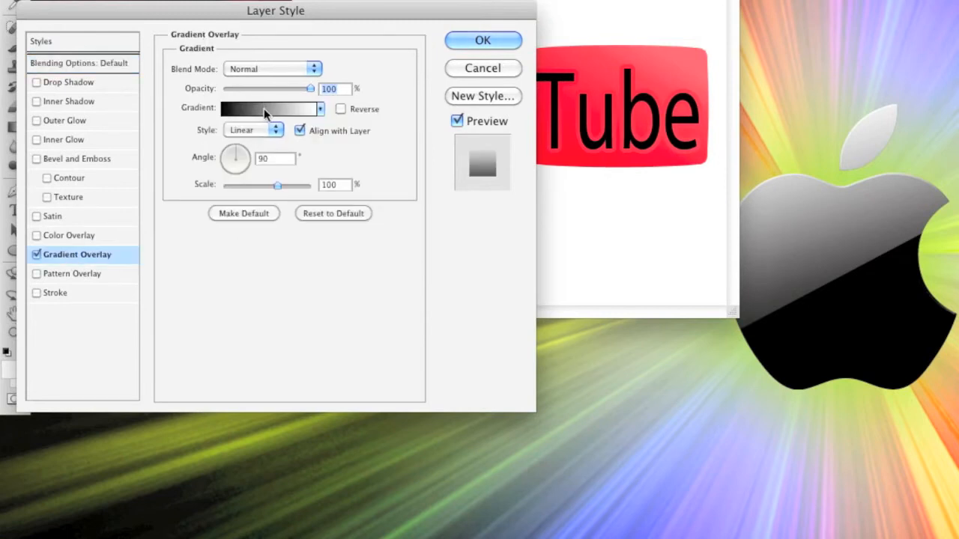
{"action": "left_click", "coordinate": [273, 159]}
{"action": "left_click_drag", "start_coordinate": [273, 158], "coordinate": [232, 162]}
{"action": "type", "text": "110"}
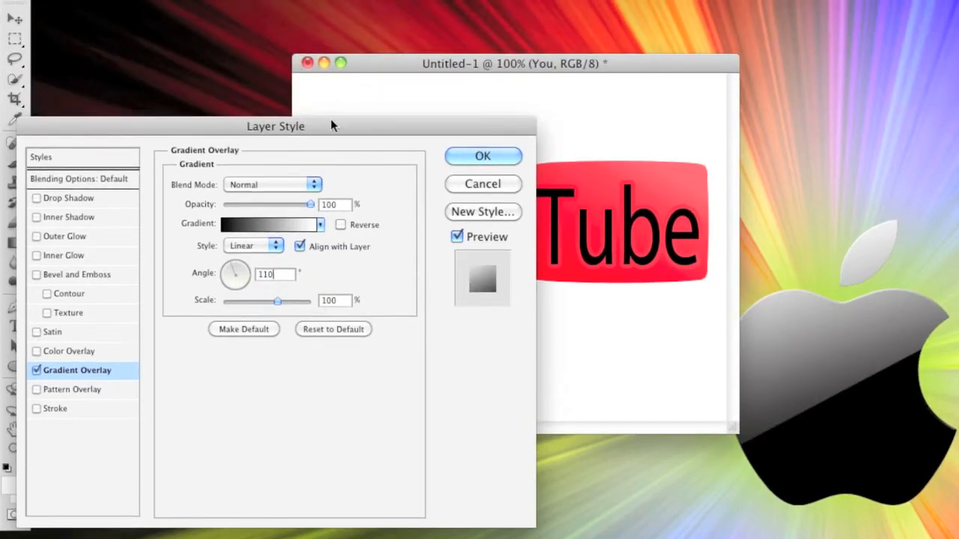
Move the Layer Style dialog below the logo so that it does not cover the You text.
{"action": "left_click_drag", "start_coordinate": [331, 11], "coordinate": [495, 181]}
{"action": "left_click_drag", "start_coordinate": [539, 339], "coordinate": [385, 94]}
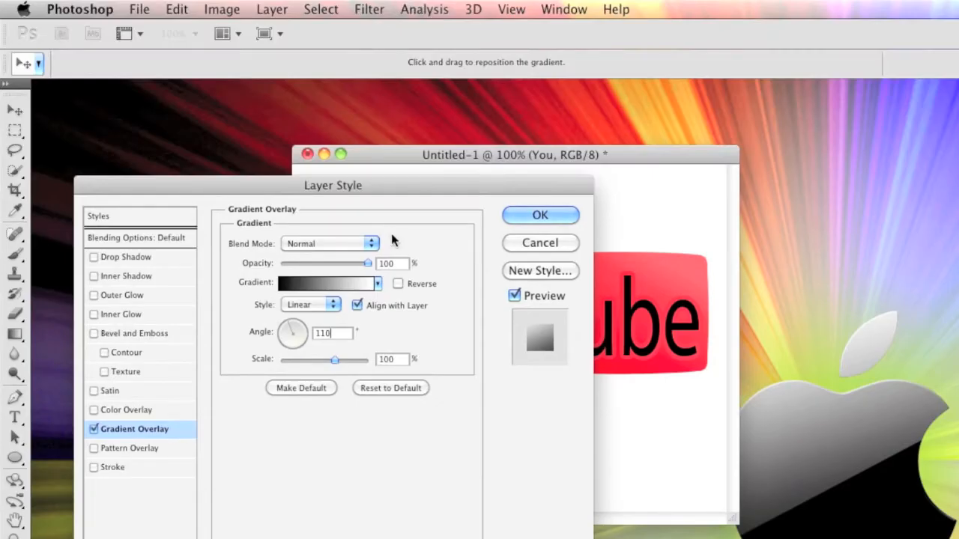
{"action": "left_click_drag", "start_coordinate": [396, 194], "coordinate": [564, 403]}
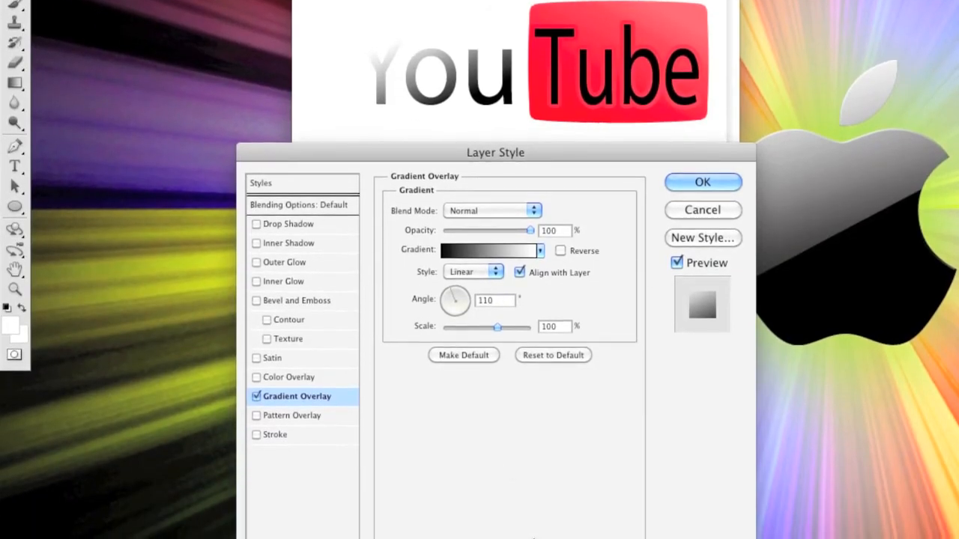
Add a dark grey (343434) colour stop to the overlay gradient and place it at 73% location.
{"action": "left_click", "coordinate": [462, 250]}
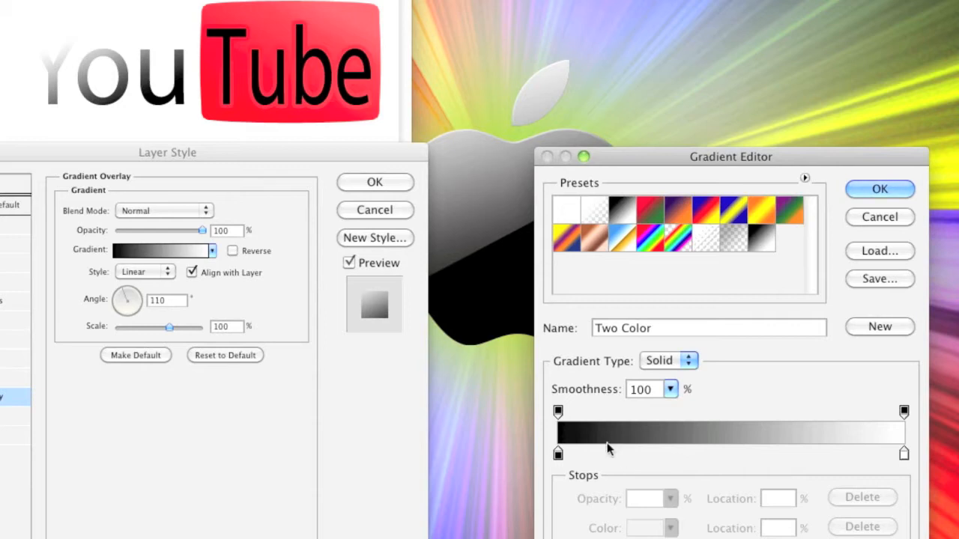
{"action": "left_click", "coordinate": [628, 455]}
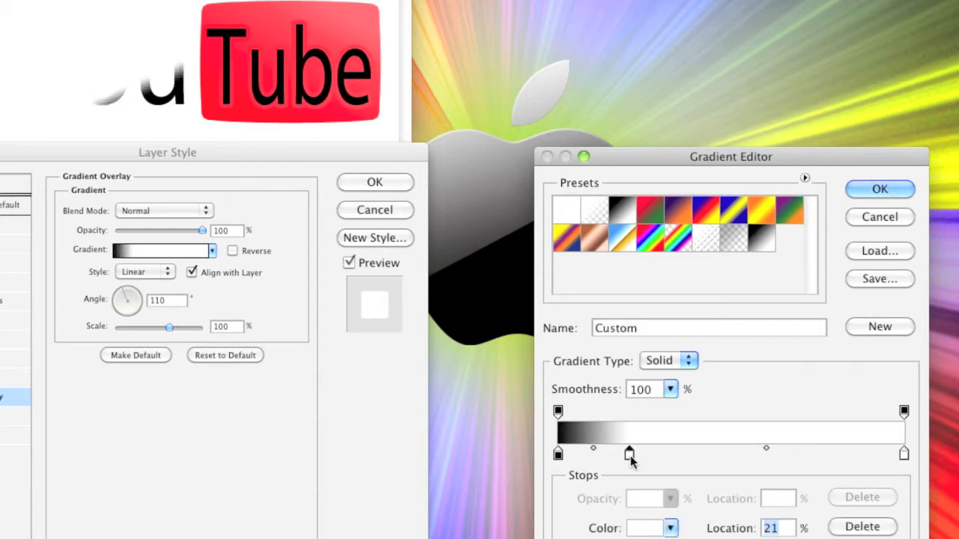
{"action": "double_click", "coordinate": [630, 455]}
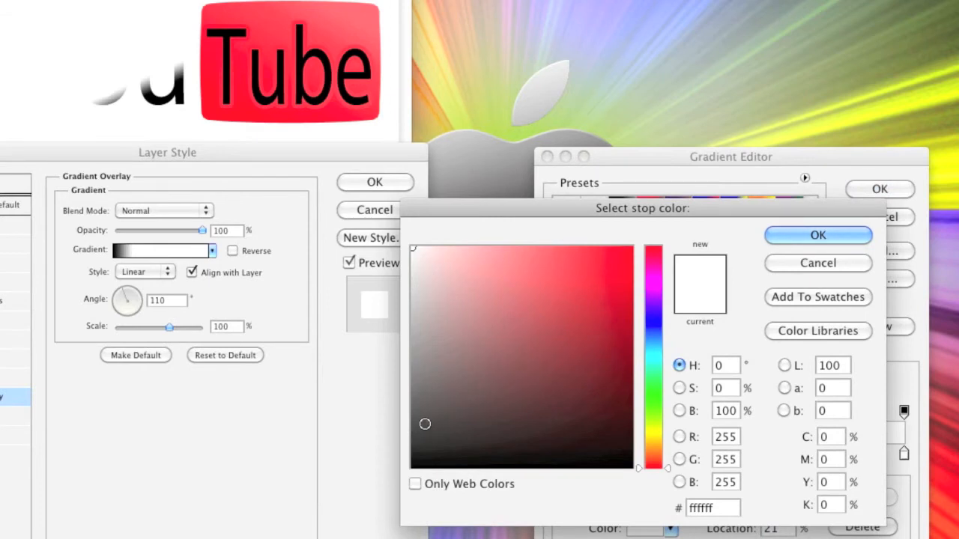
{"action": "left_click", "coordinate": [412, 426]}
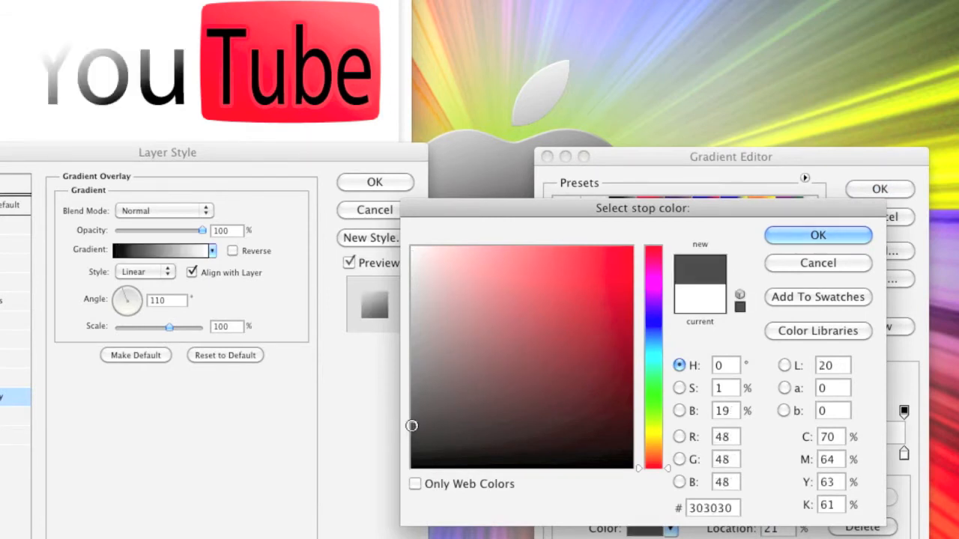
{"action": "left_click_drag", "start_coordinate": [412, 426], "coordinate": [413, 423]}
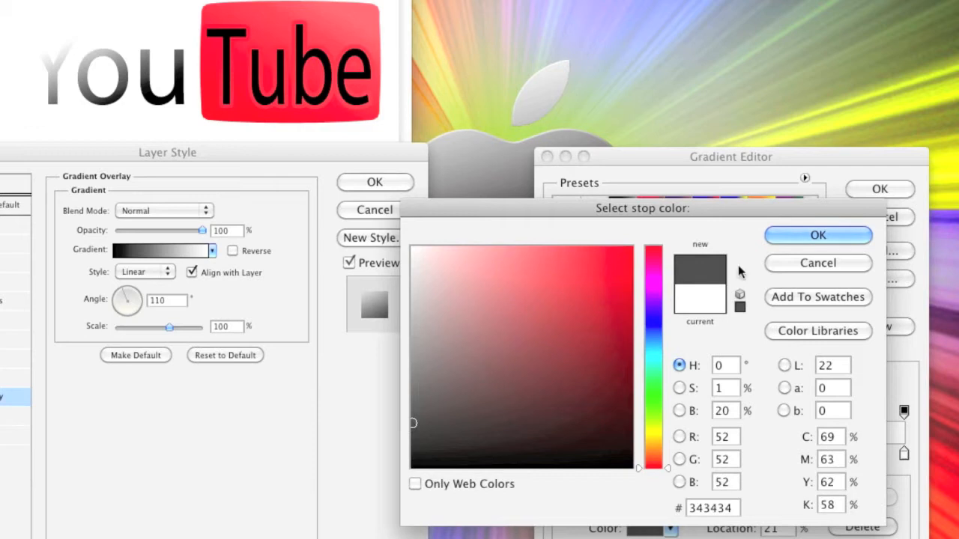
{"action": "left_click", "coordinate": [817, 236]}
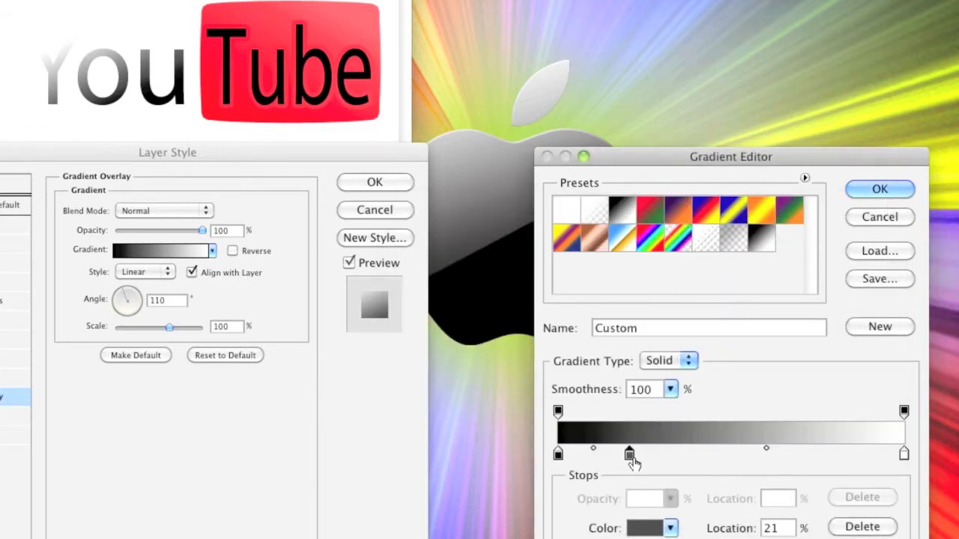
{"action": "left_click_drag", "start_coordinate": [636, 456], "coordinate": [808, 459]}
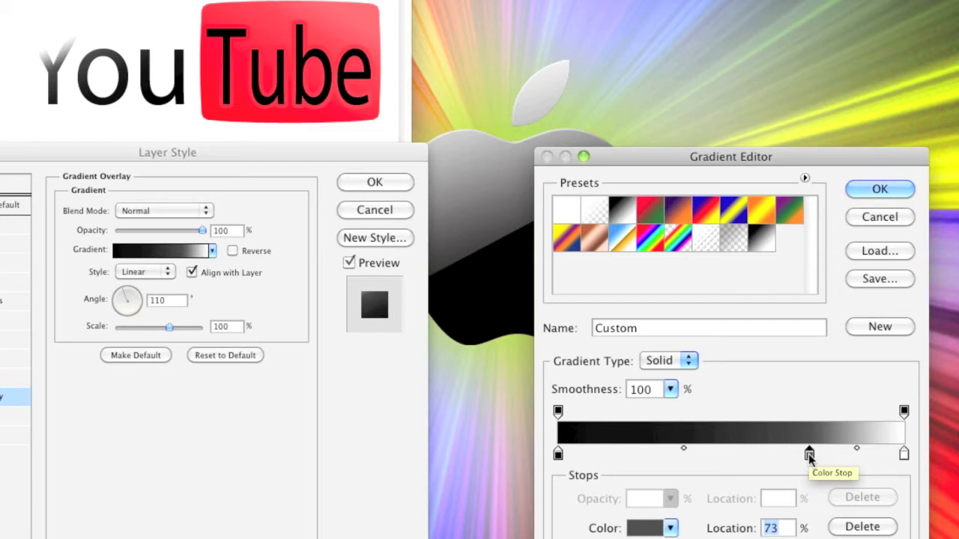
Change the overlay gradient's white end stop to a light grey.
{"action": "left_click", "coordinate": [904, 454]}
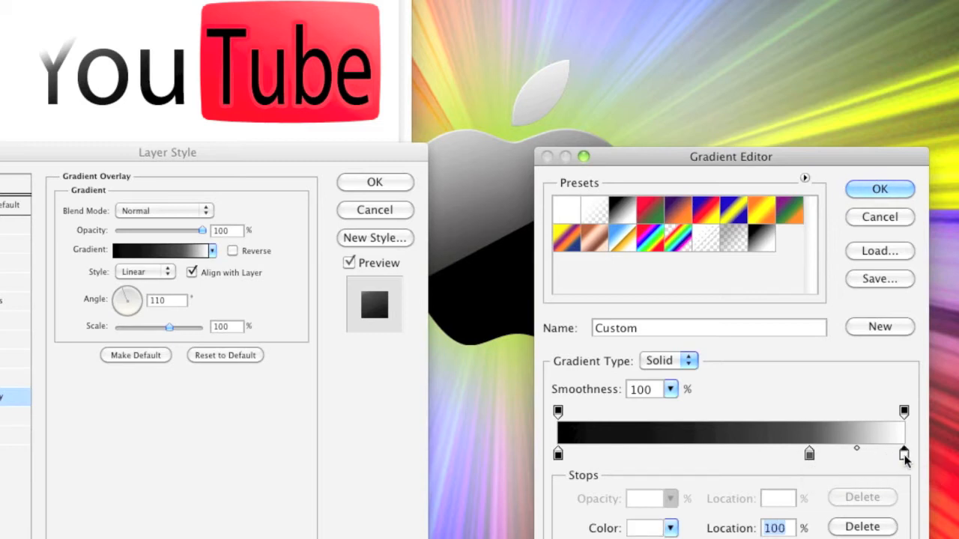
{"action": "double_click", "coordinate": [904, 454]}
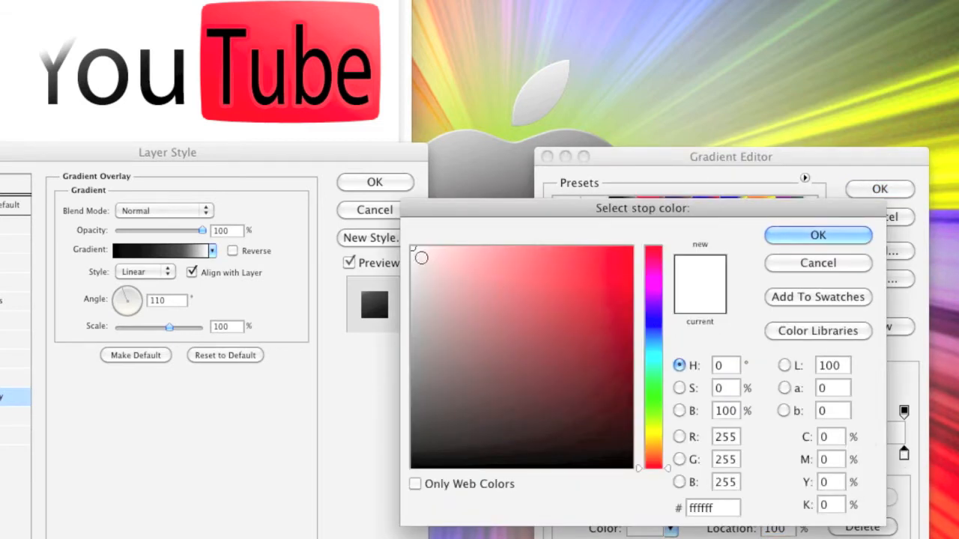
{"action": "left_click_drag", "start_coordinate": [415, 255], "coordinate": [405, 287]}
{"action": "left_click", "coordinate": [805, 235]}
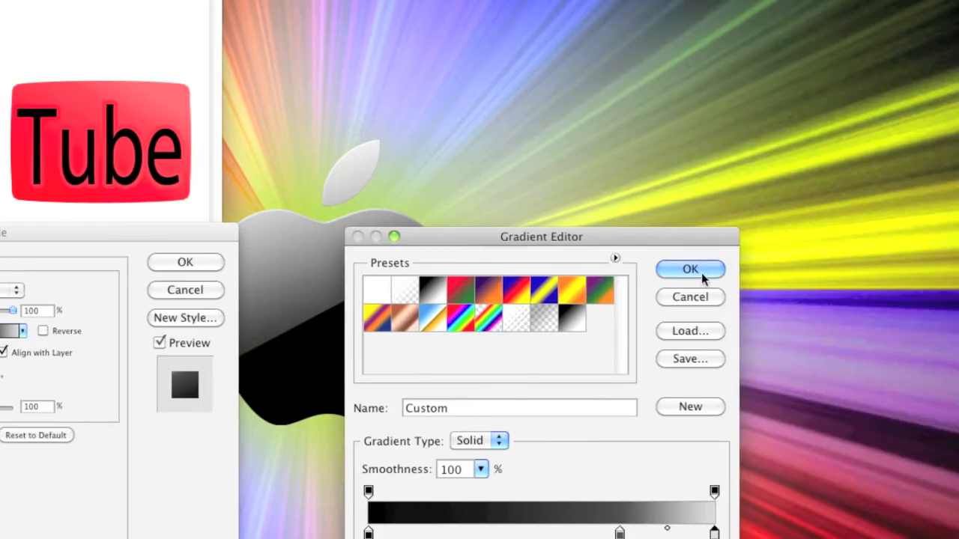
Confirm the edited gradient and apply the Gradient Overlay to the You text layer.
{"action": "left_click", "coordinate": [700, 273]}
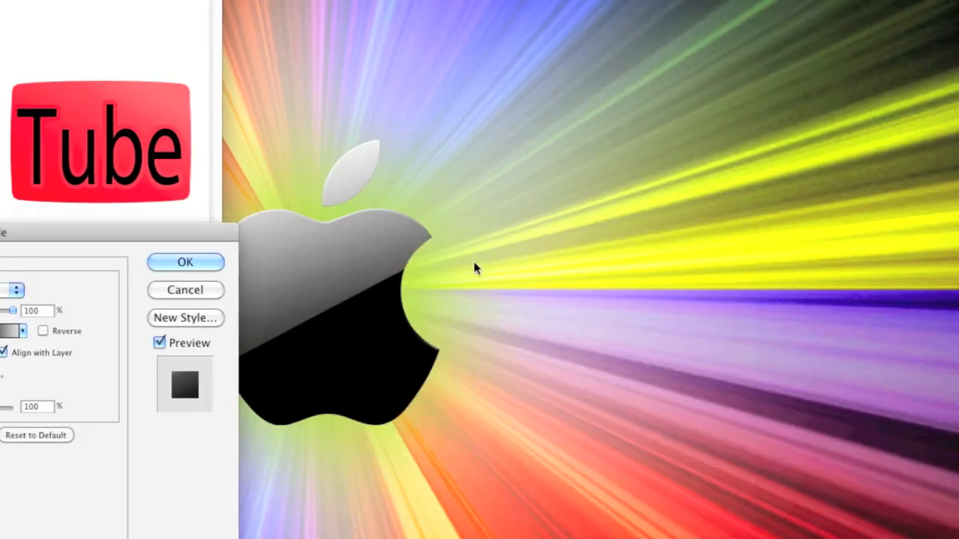
{"action": "left_click", "coordinate": [205, 262]}
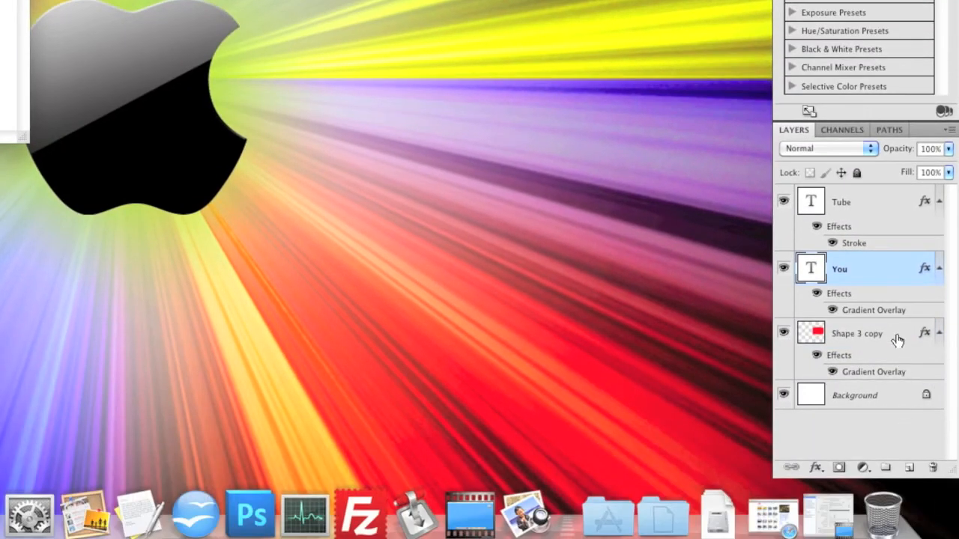
Add a 3 px outside stroke in pure red (ff0000) to the Shape 3 copy layer.
{"action": "left_click", "coordinate": [889, 331]}
{"action": "double_click", "coordinate": [890, 331]}
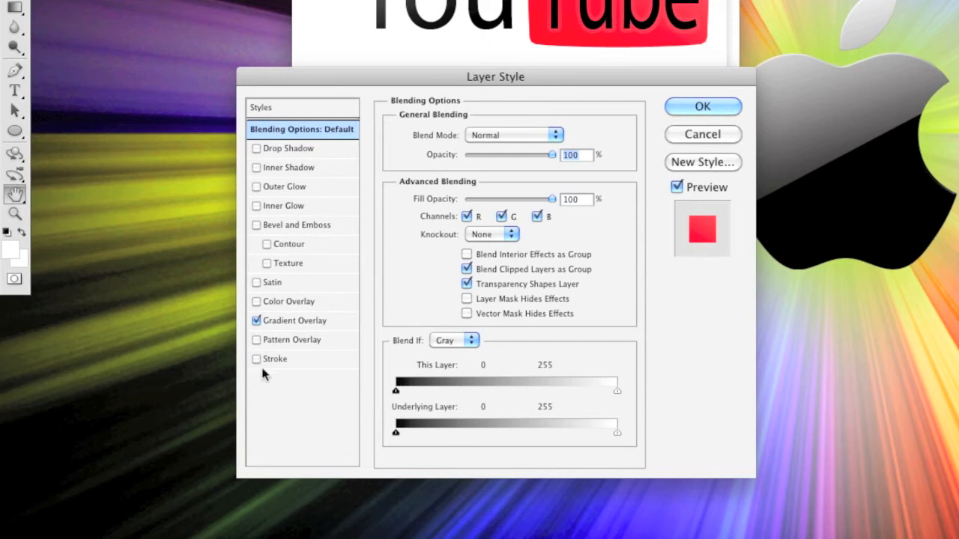
{"action": "left_click", "coordinate": [256, 360]}
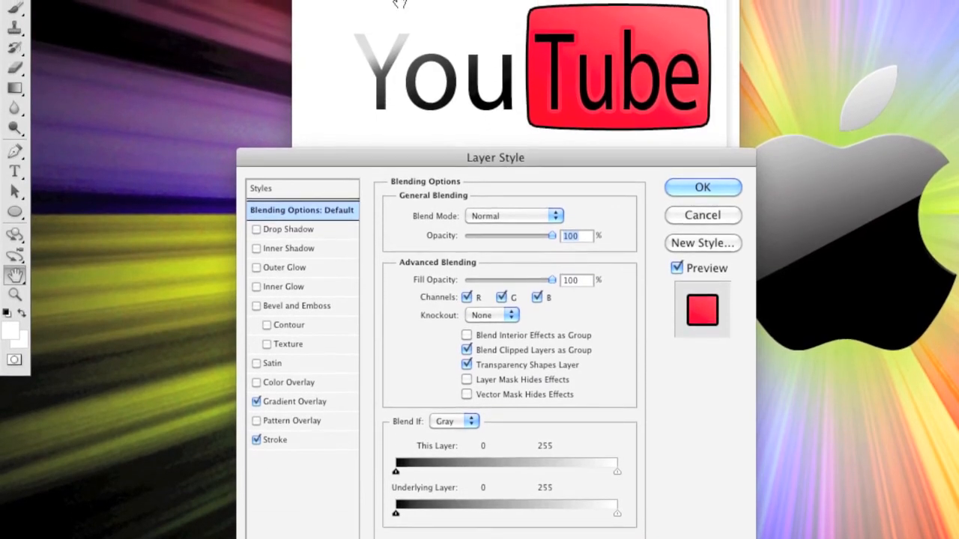
{"action": "left_click", "coordinate": [281, 441]}
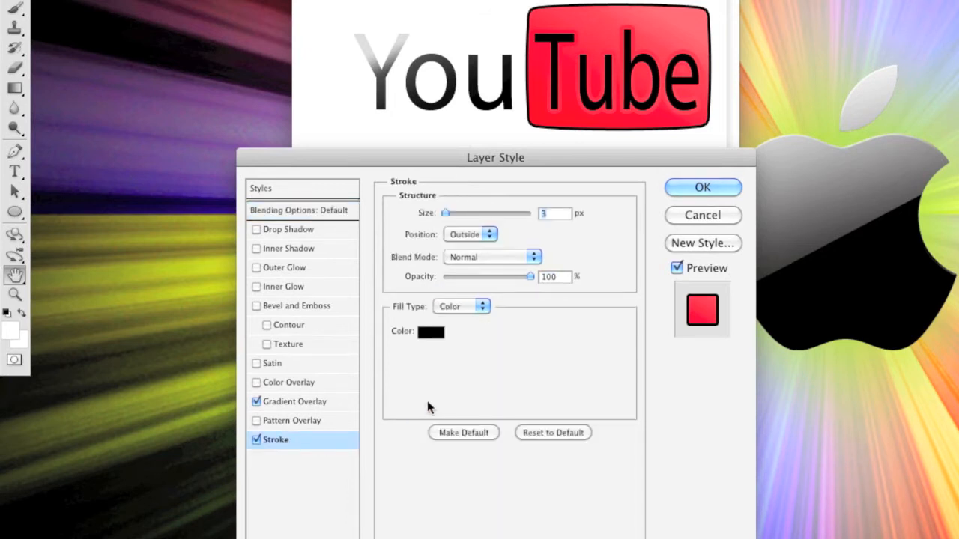
{"action": "left_click", "coordinate": [438, 331]}
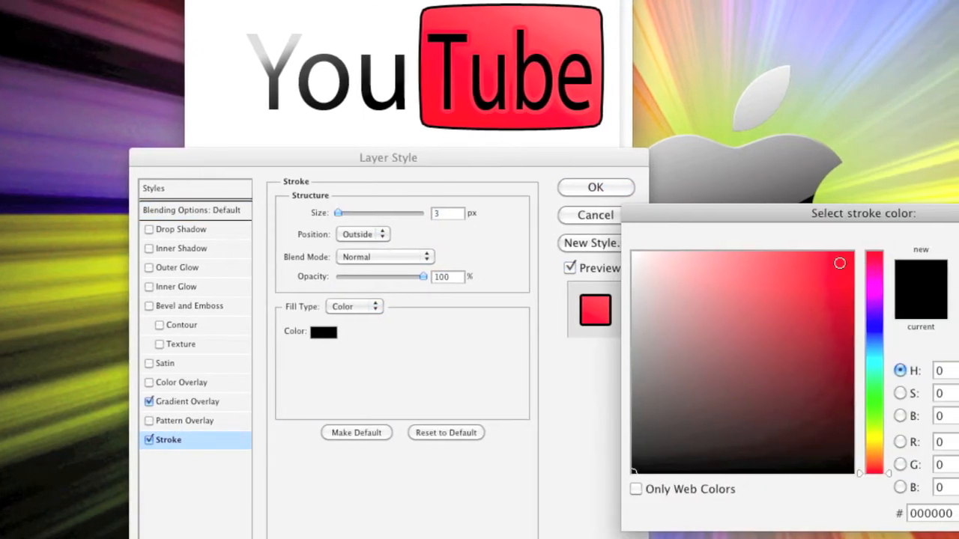
{"action": "left_click_drag", "start_coordinate": [838, 263], "coordinate": [853, 252]}
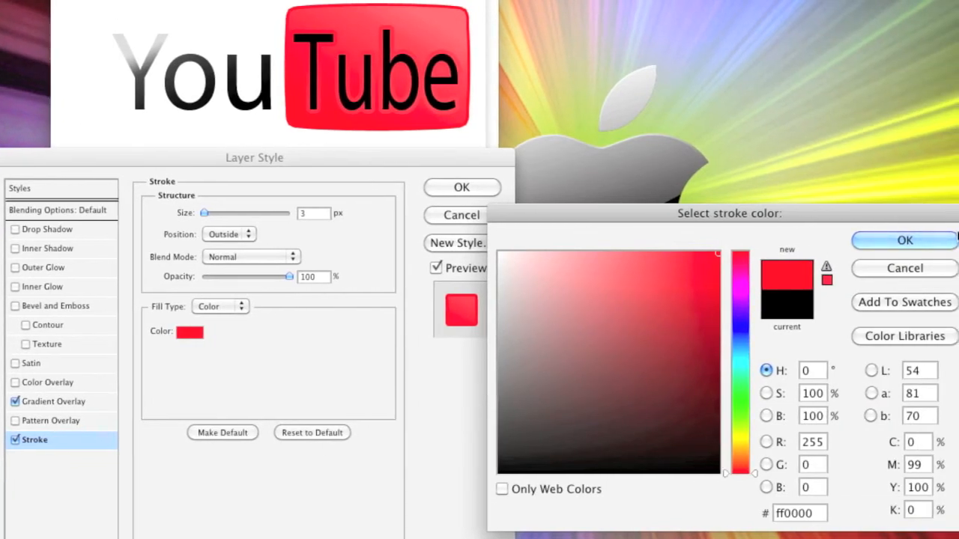
{"action": "left_click", "coordinate": [893, 237]}
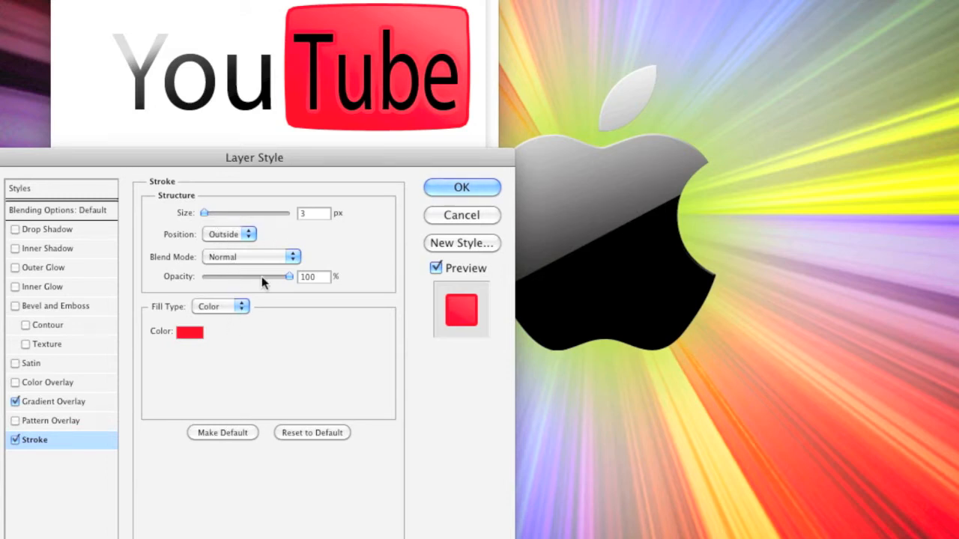
Set the red stroke's opacity to 50% and apply the layer style to the shape.
{"action": "left_click_drag", "start_coordinate": [289, 276], "coordinate": [241, 284]}
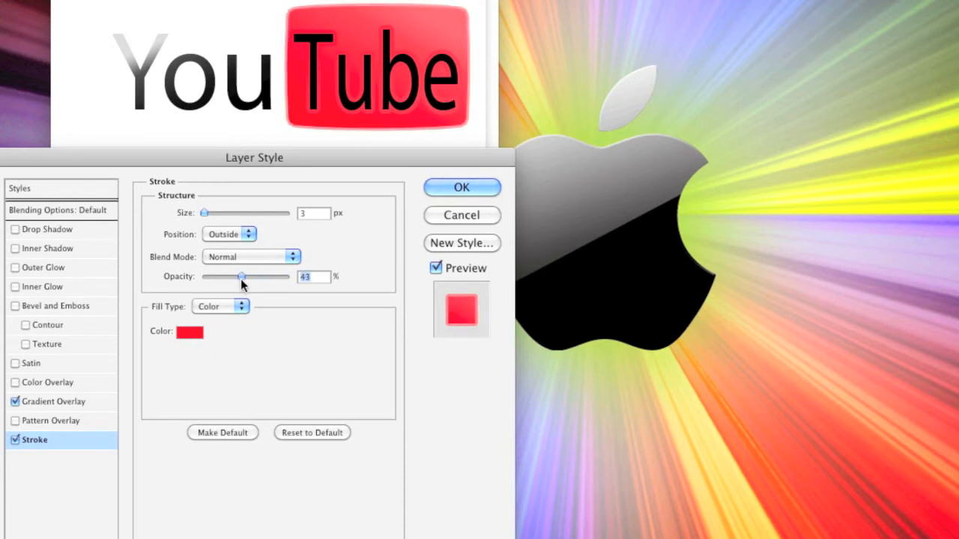
{"action": "left_click_drag", "start_coordinate": [243, 277], "coordinate": [245, 279]}
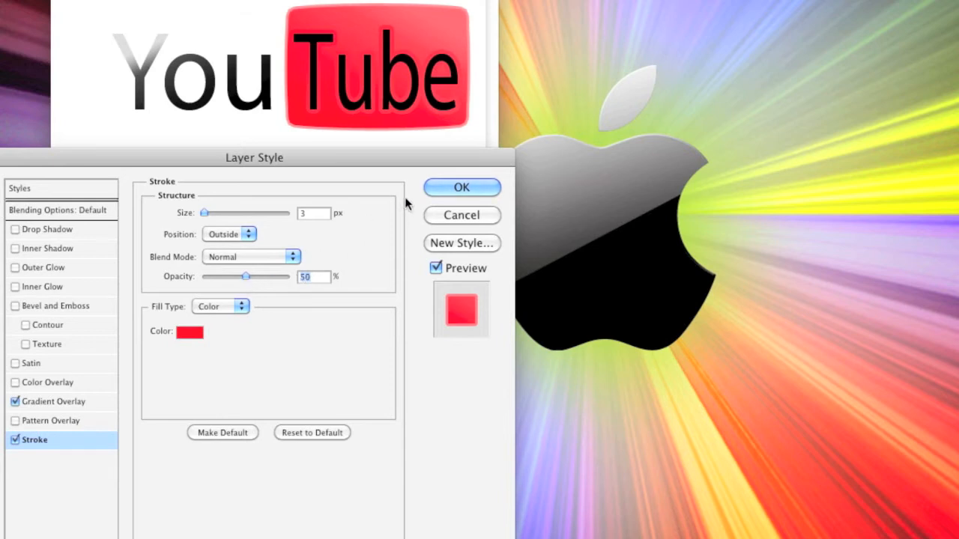
{"action": "left_click", "coordinate": [427, 188]}
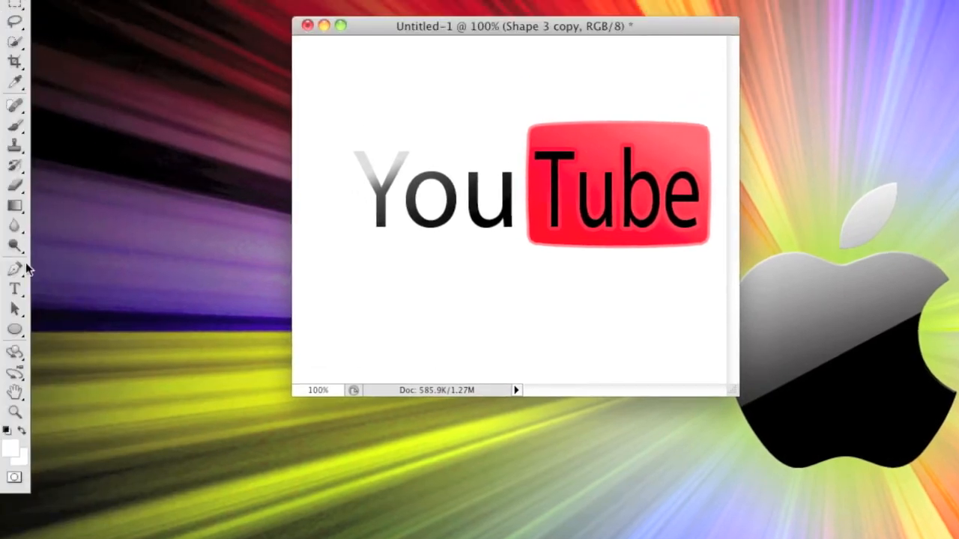
Add the text "Broadcast Yourself" below the logo and shift it slightly so it sits under the You and Tube text.
{"action": "left_click", "coordinate": [15, 291]}
{"action": "left_click", "coordinate": [341, 288]}
{"action": "type", "text": "Broadcast "}
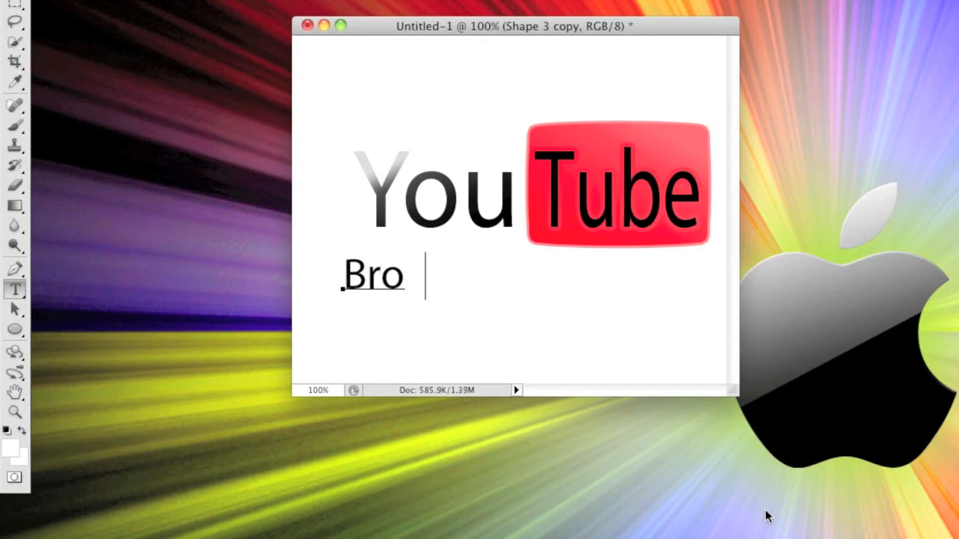
{"action": "type", "text": "Yourself"}
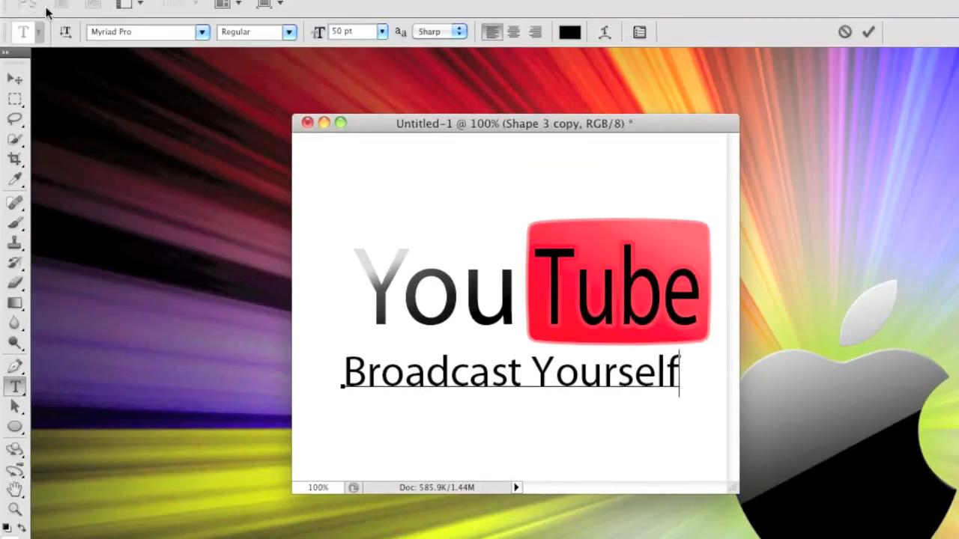
{"action": "left_click", "coordinate": [15, 78]}
{"action": "left_click_drag", "start_coordinate": [521, 372], "coordinate": [533, 374]}
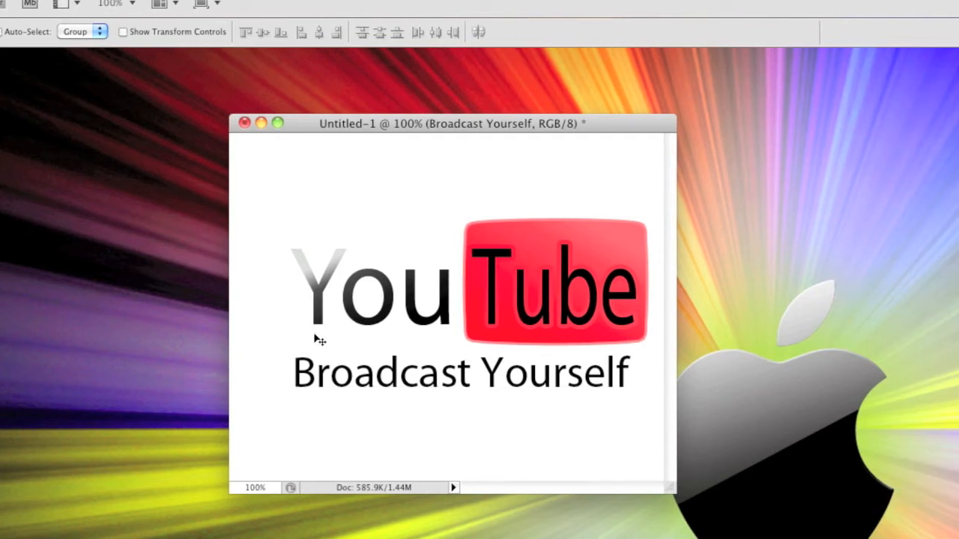
Scale the Broadcast Yourself text to about 95% width and 69% height, then centre it closer beneath the logo.
{"action": "key", "text": "super+t"}
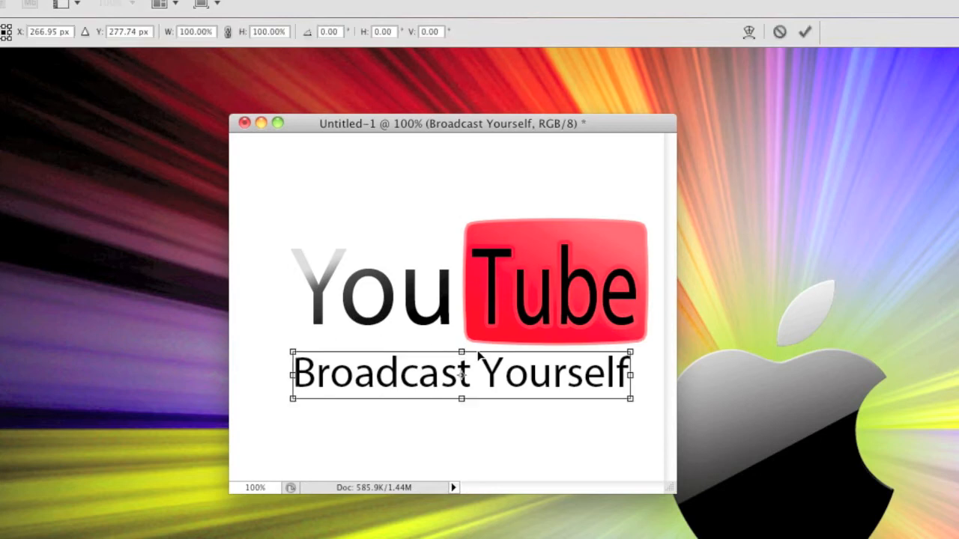
{"action": "left_click_drag", "start_coordinate": [462, 363], "coordinate": [462, 374]}
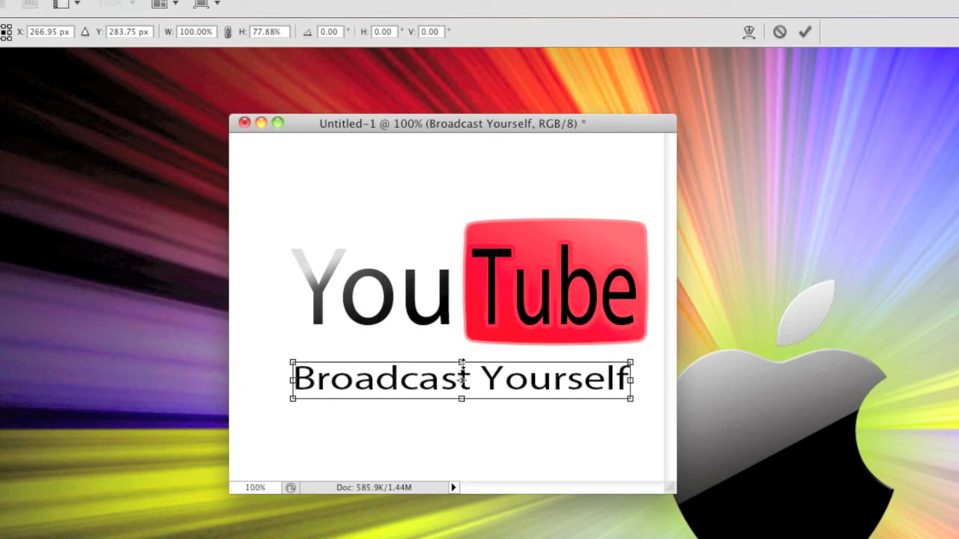
{"action": "left_click_drag", "start_coordinate": [624, 381], "coordinate": [615, 380]}
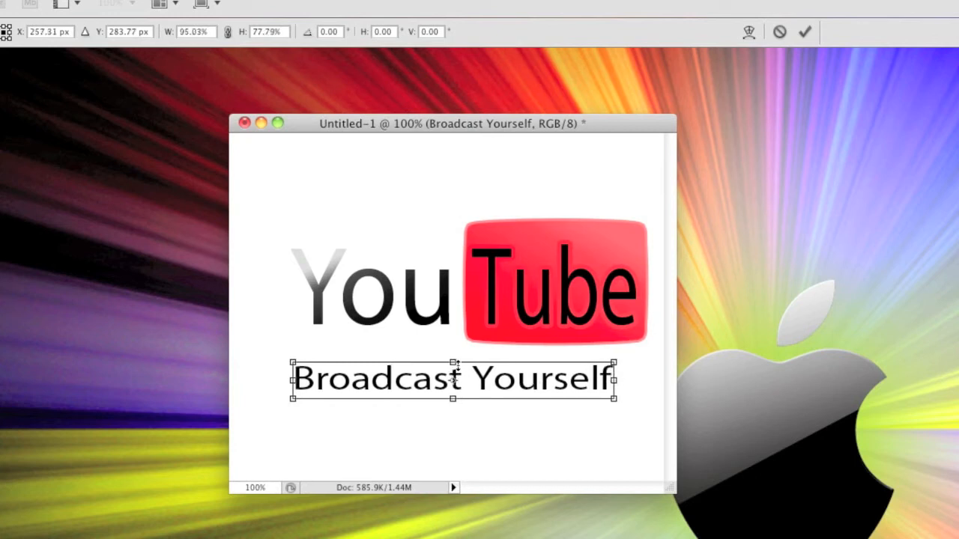
{"action": "left_click_drag", "start_coordinate": [453, 372], "coordinate": [454, 375]}
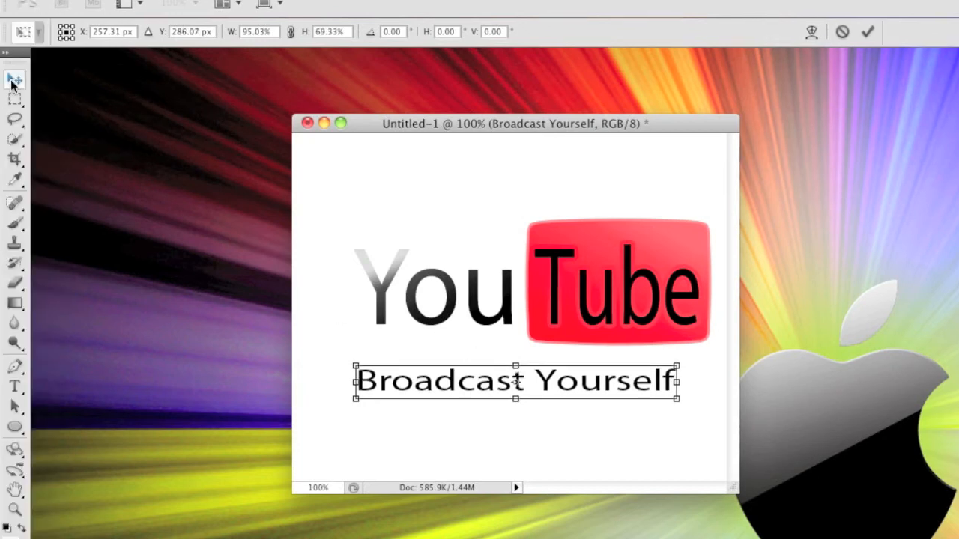
{"action": "left_click", "coordinate": [0, 78]}
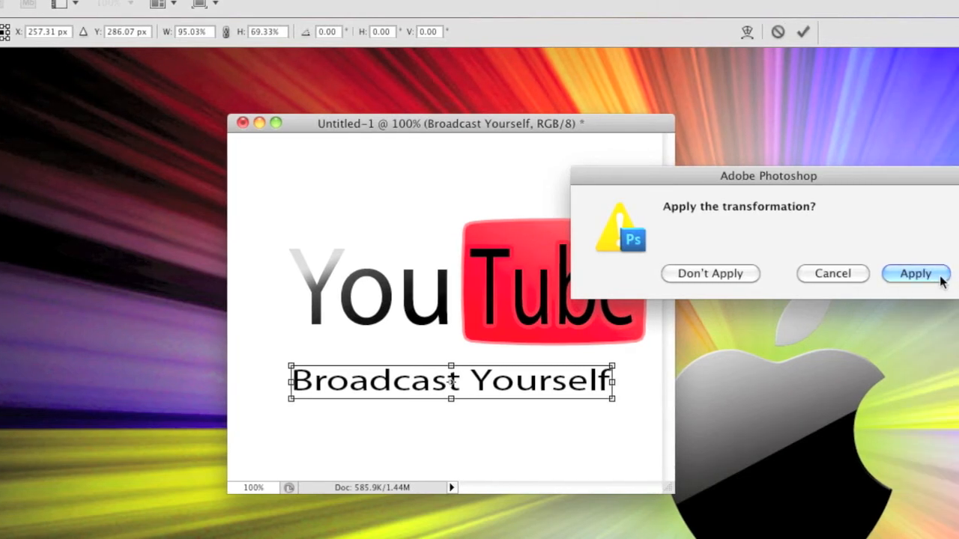
{"action": "left_click", "coordinate": [958, 274]}
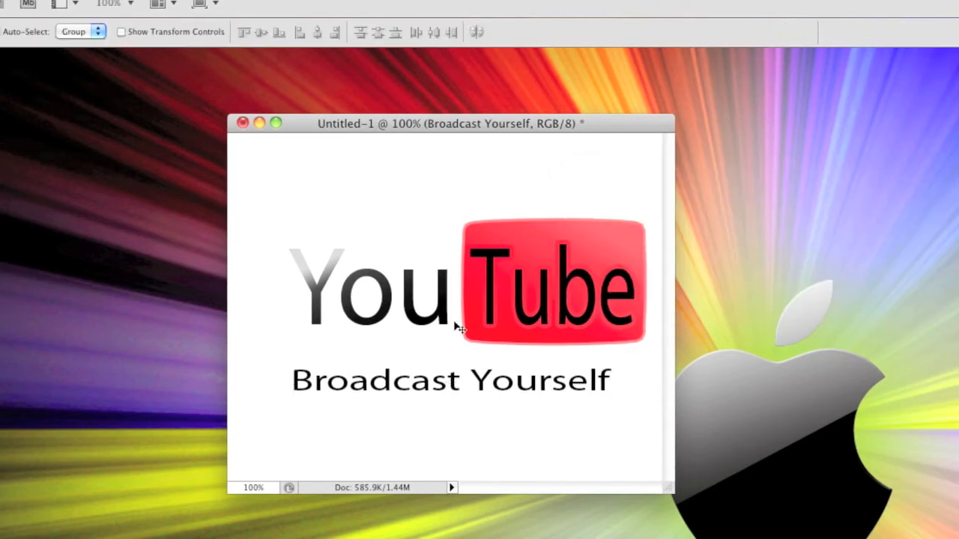
{"action": "left_click_drag", "start_coordinate": [422, 383], "coordinate": [439, 375]}
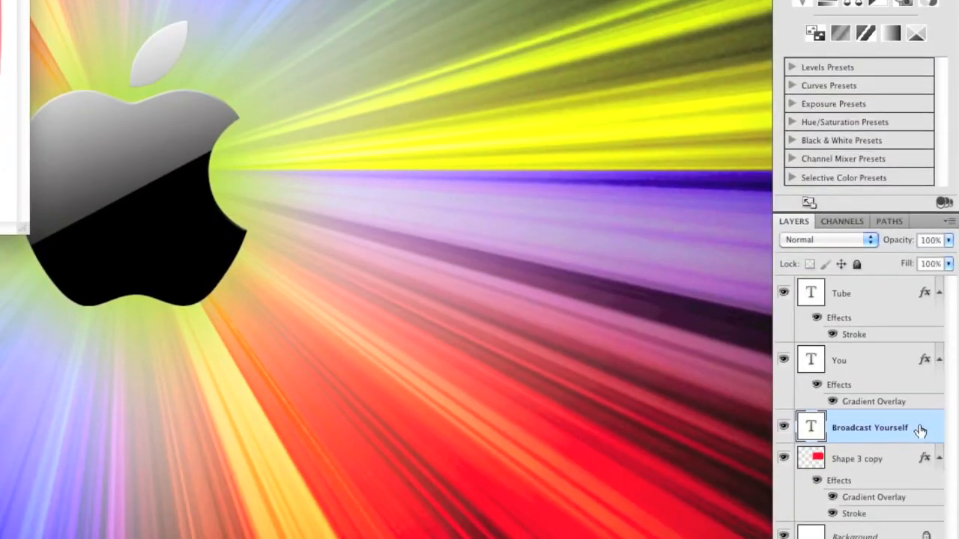
Open the layer style settings of the Broadcast Yourself text layer.
{"action": "double_click", "coordinate": [924, 431]}
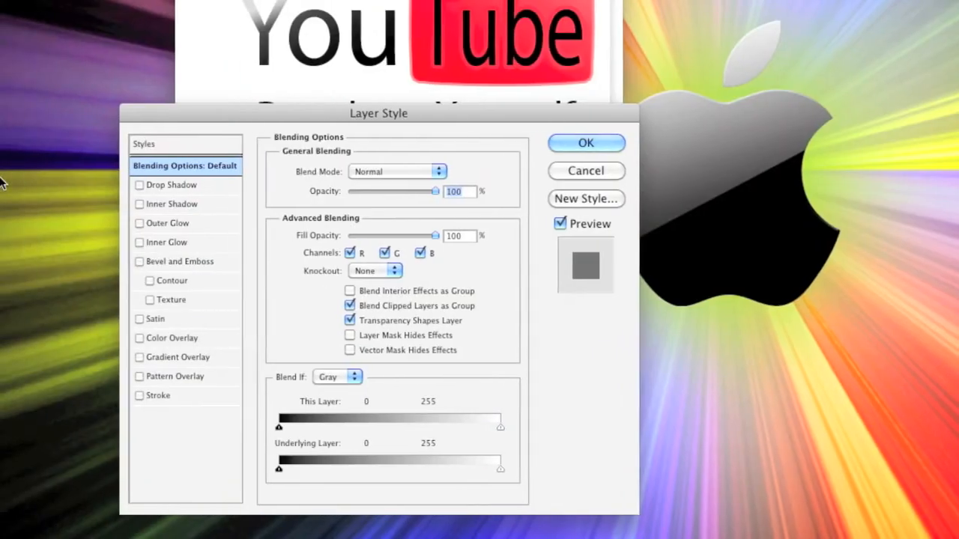
{"action": "left_click", "coordinate": [157, 393]}
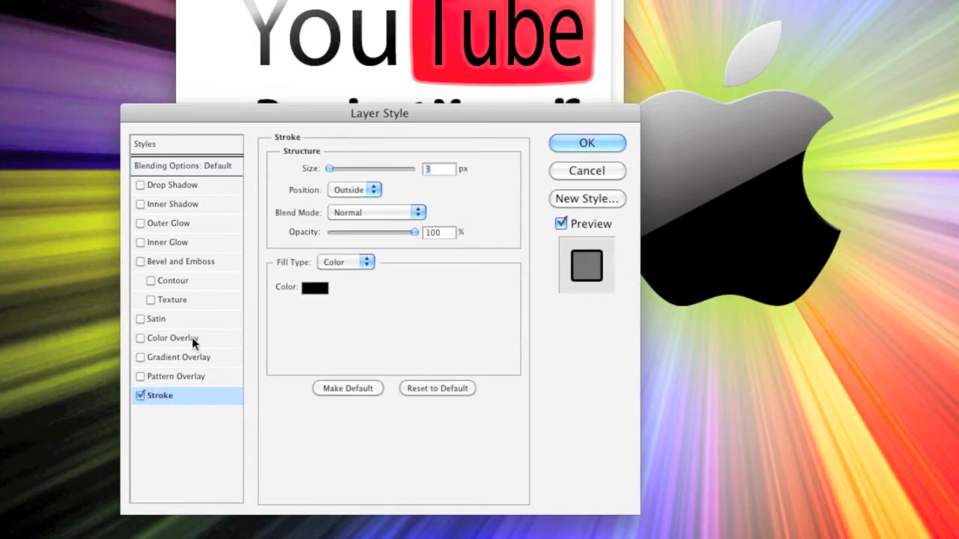
{"action": "left_click", "coordinate": [310, 289]}
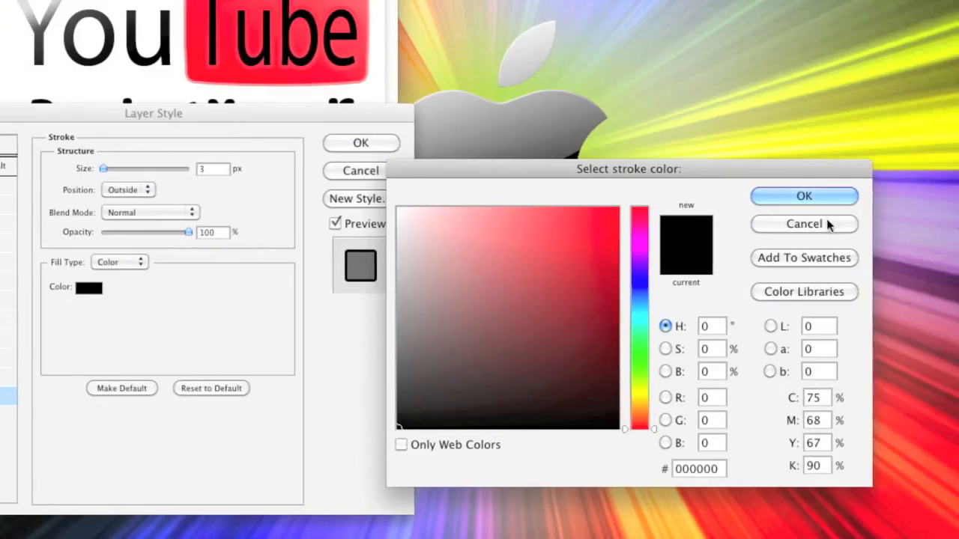
{"action": "left_click", "coordinate": [828, 222]}
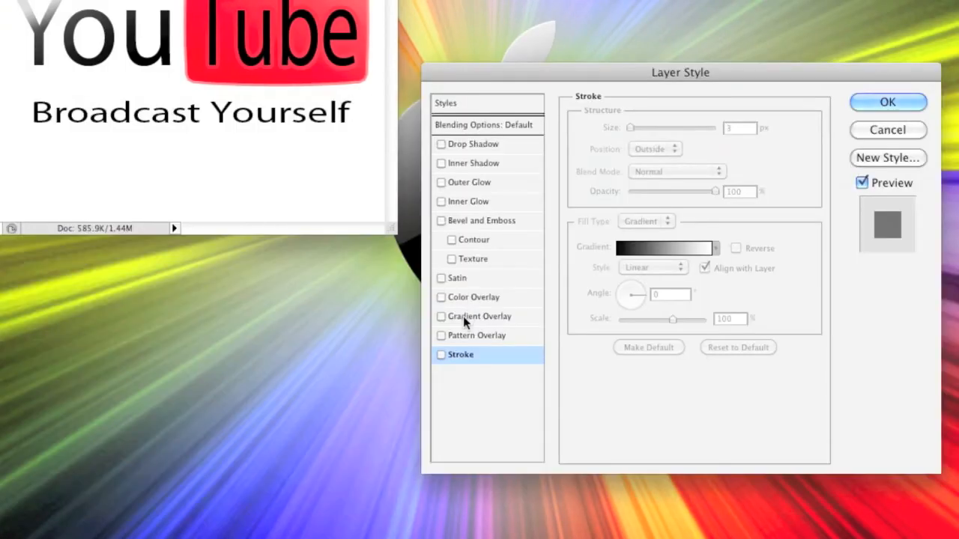
Add a Gradient Overlay to the Broadcast Yourself text using the black-to-white Two Color gradient.
{"action": "left_click", "coordinate": [464, 316]}
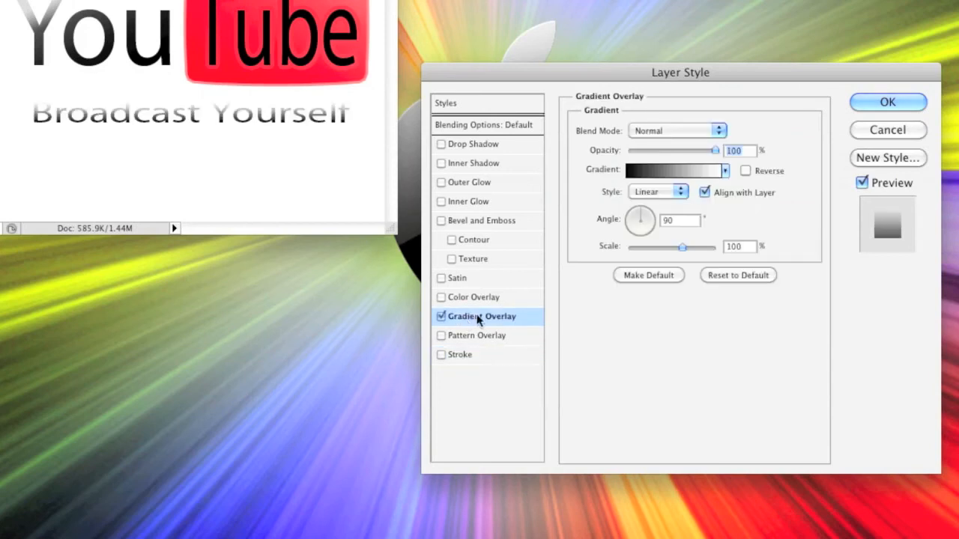
{"action": "left_click", "coordinate": [667, 172]}
{"action": "left_click", "coordinate": [668, 172]}
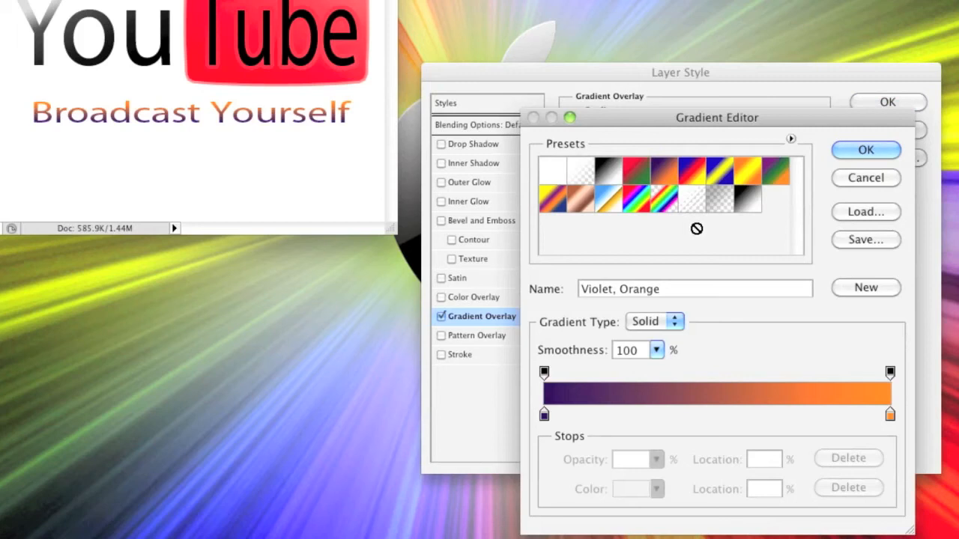
{"action": "left_click", "coordinate": [747, 199]}
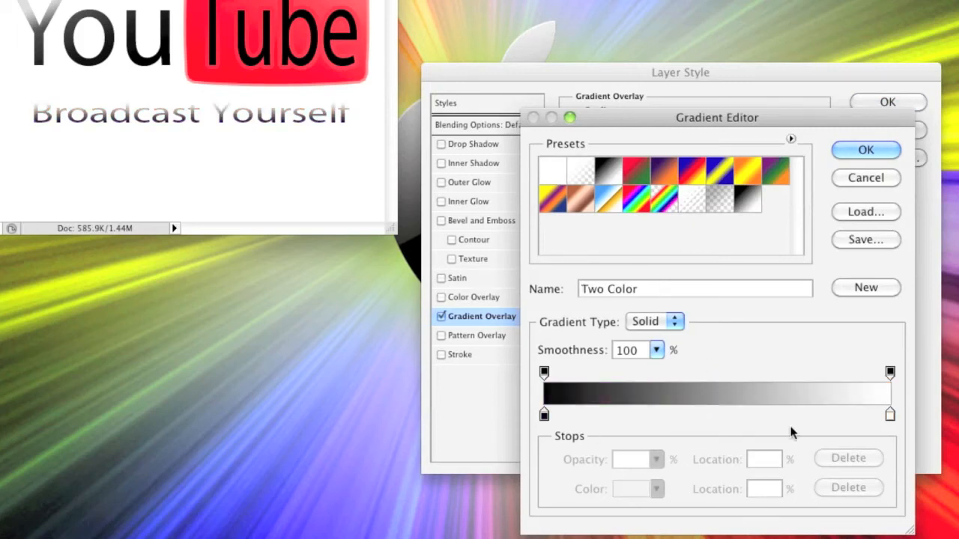
Change the overlay gradient's black start stop to a dark grey.
{"action": "double_click", "coordinate": [544, 415]}
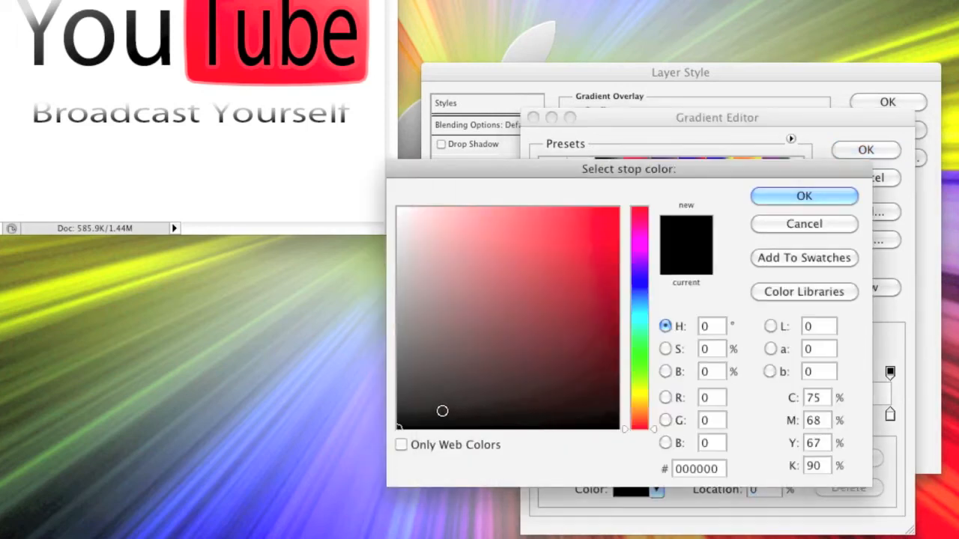
{"action": "left_click_drag", "start_coordinate": [405, 409], "coordinate": [377, 386]}
{"action": "left_click", "coordinate": [801, 196]}
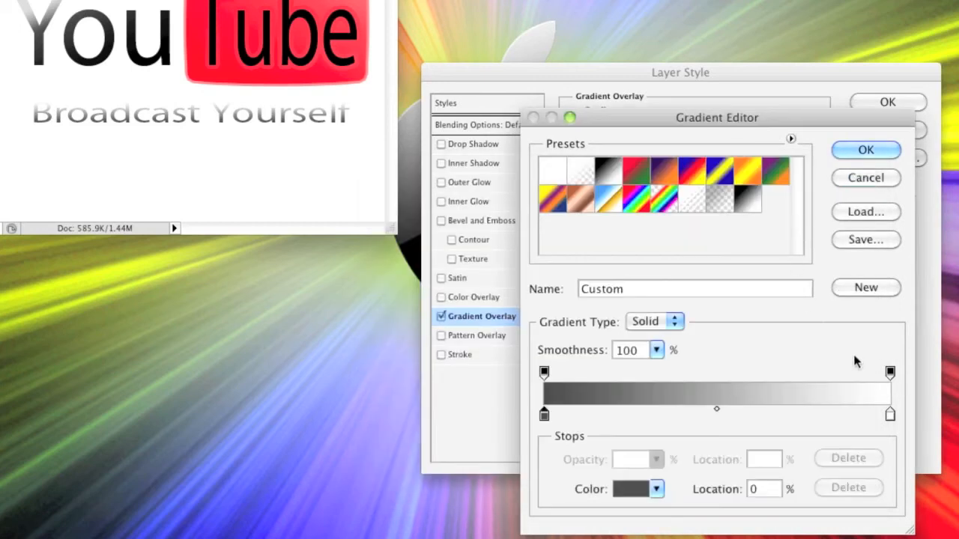
Change the gradient's white end stop to light grey (a3a3a3) and apply the overlay to the Broadcast Yourself text.
{"action": "double_click", "coordinate": [890, 416]}
{"action": "left_click_drag", "start_coordinate": [416, 320], "coordinate": [390, 300]}
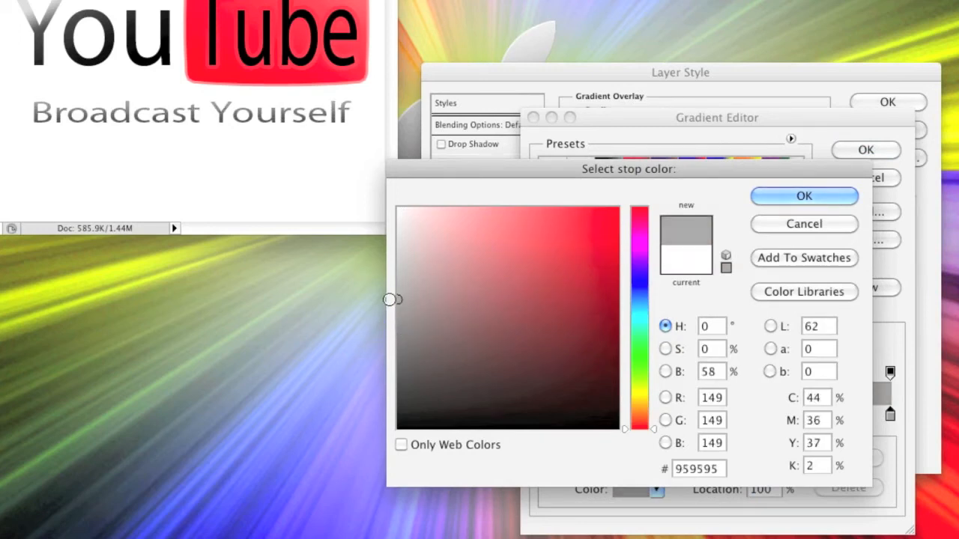
{"action": "left_click", "coordinate": [405, 287]}
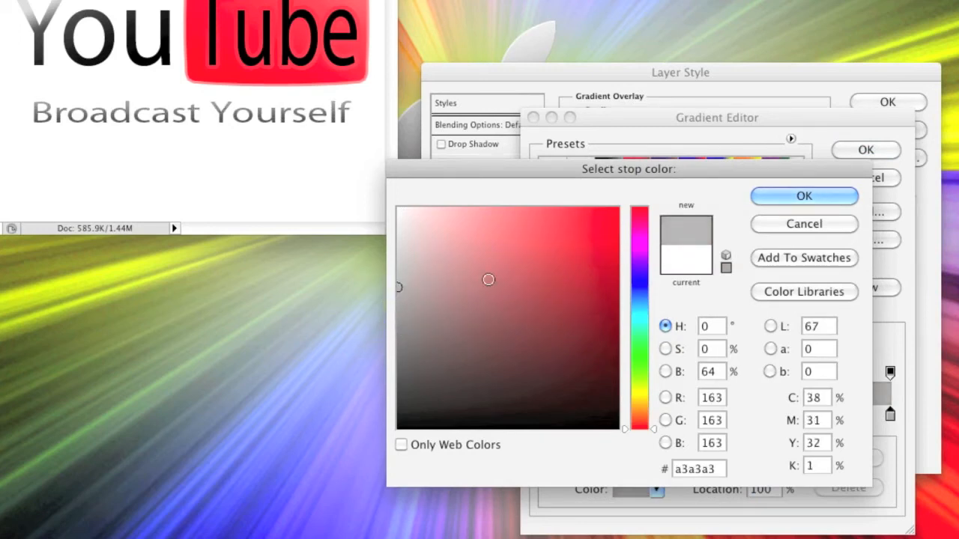
{"action": "left_click", "coordinate": [798, 196]}
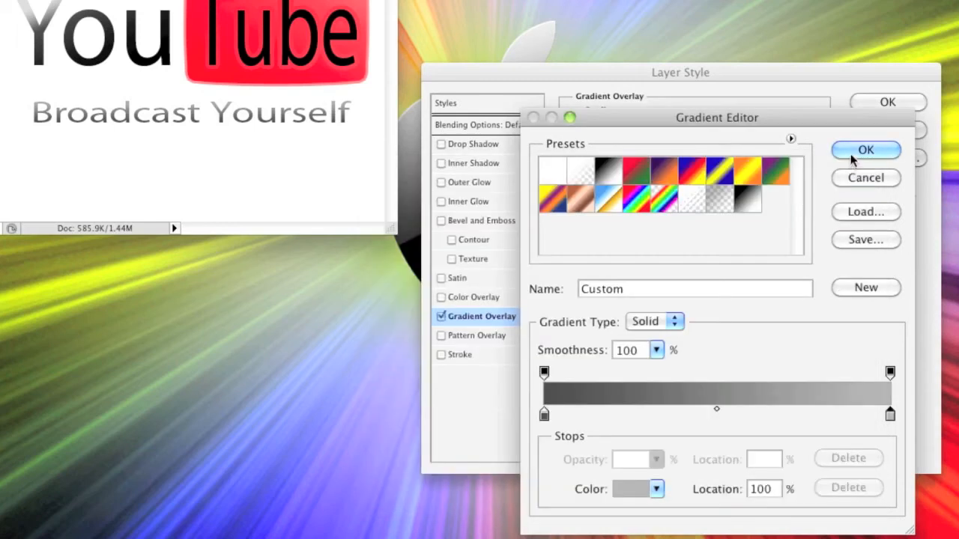
{"action": "left_click", "coordinate": [865, 150]}
{"action": "left_click", "coordinate": [882, 103]}
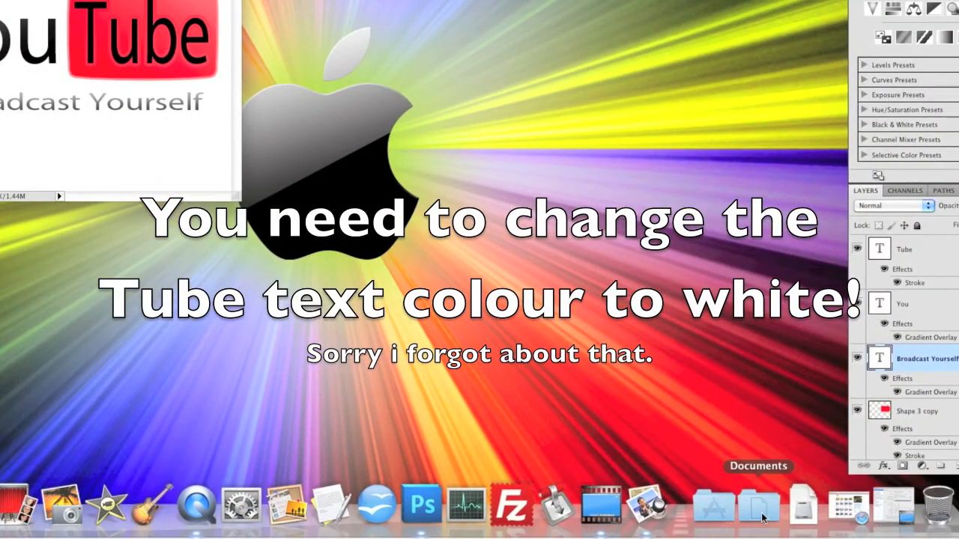
Open the reference youtube.gif from Documents in Preview, compare it beside the Photoshop document, and close it.
{"action": "left_click", "coordinate": [761, 516]}
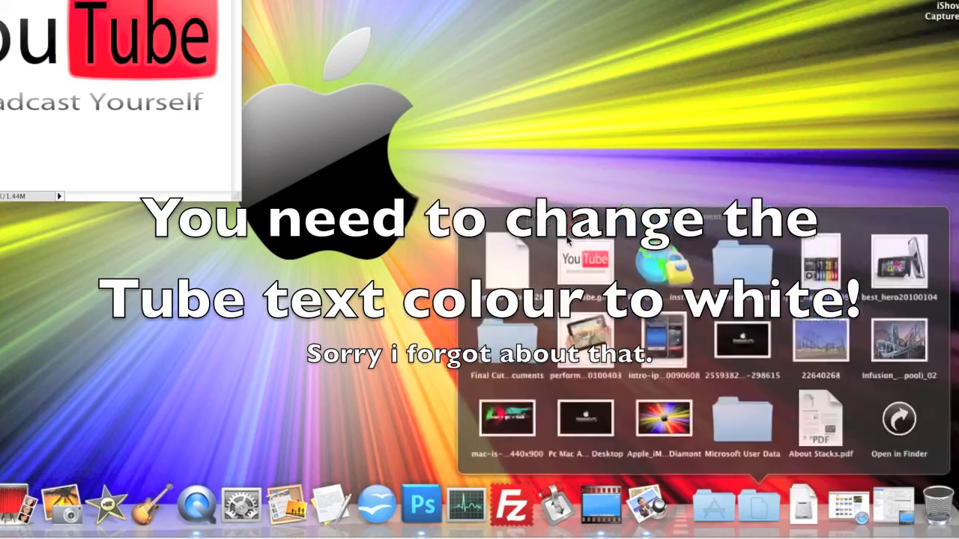
{"action": "left_click", "coordinate": [558, 232]}
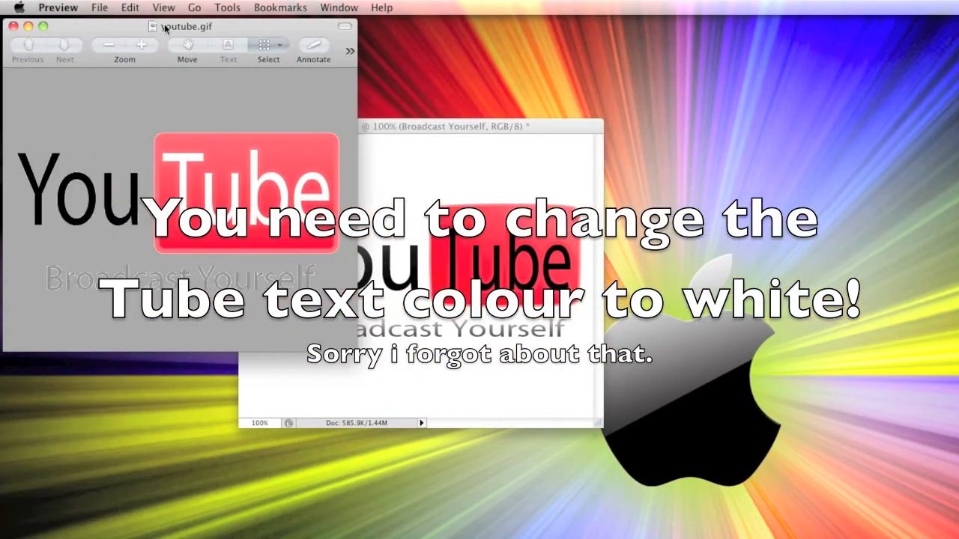
{"action": "left_click_drag", "start_coordinate": [105, 28], "coordinate": [782, 102]}
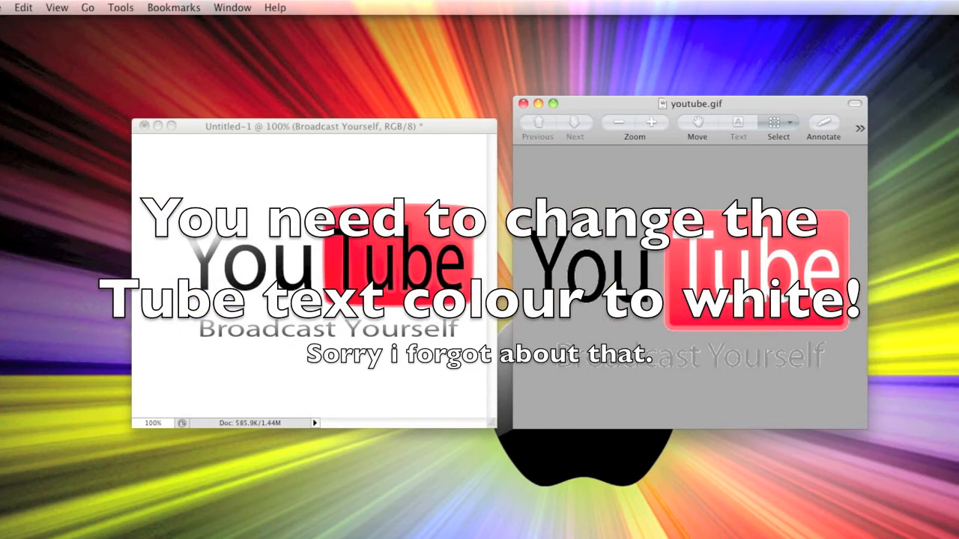
{"action": "left_click", "coordinate": [522, 105]}
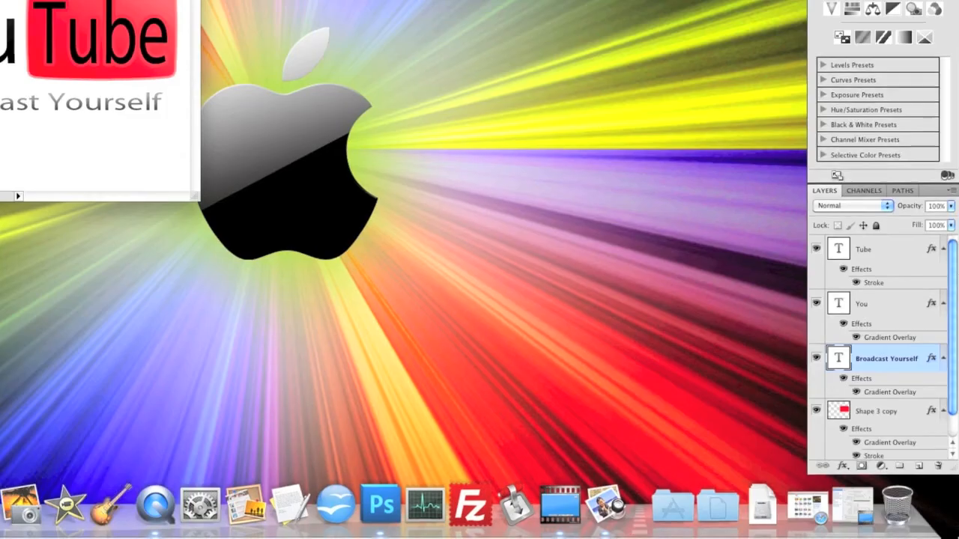
Convert the locked Background into a regular layer with its opacity set to 0%.
{"action": "scroll", "coordinate": [938, 379], "scroll_direction": "down", "scroll_amount": 3}
{"action": "double_click", "coordinate": [890, 449]}
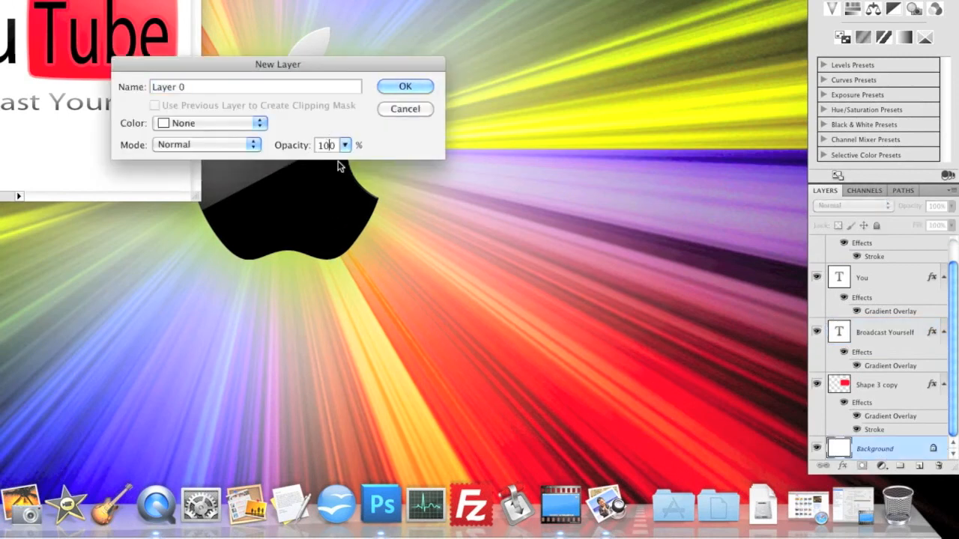
{"action": "left_click", "coordinate": [344, 145]}
{"action": "left_click_drag", "start_coordinate": [347, 161], "coordinate": [261, 166]}
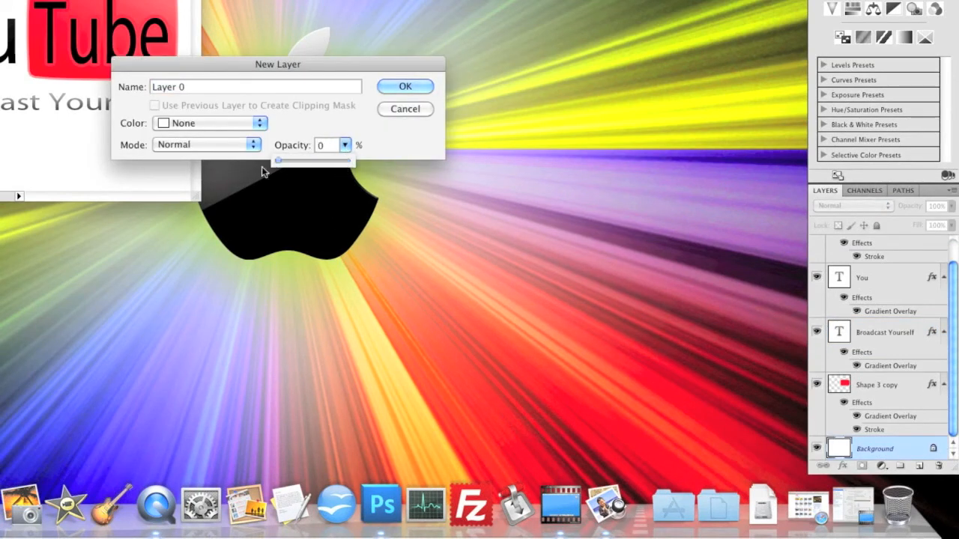
{"action": "left_click", "coordinate": [402, 87]}
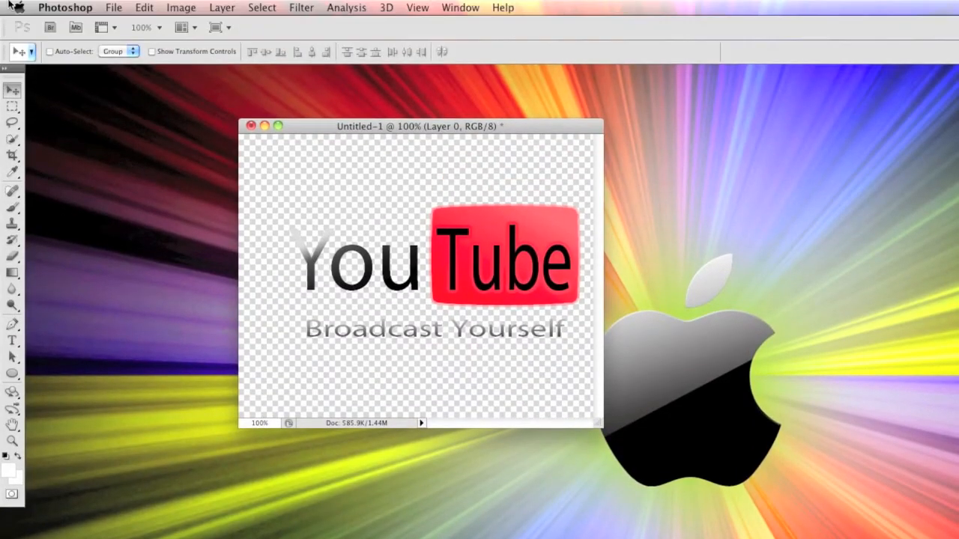
Export the logo for web as a transparent GIF named Advanced Youtube Logo.gif in the Documents folder.
{"action": "left_click", "coordinate": [112, 8]}
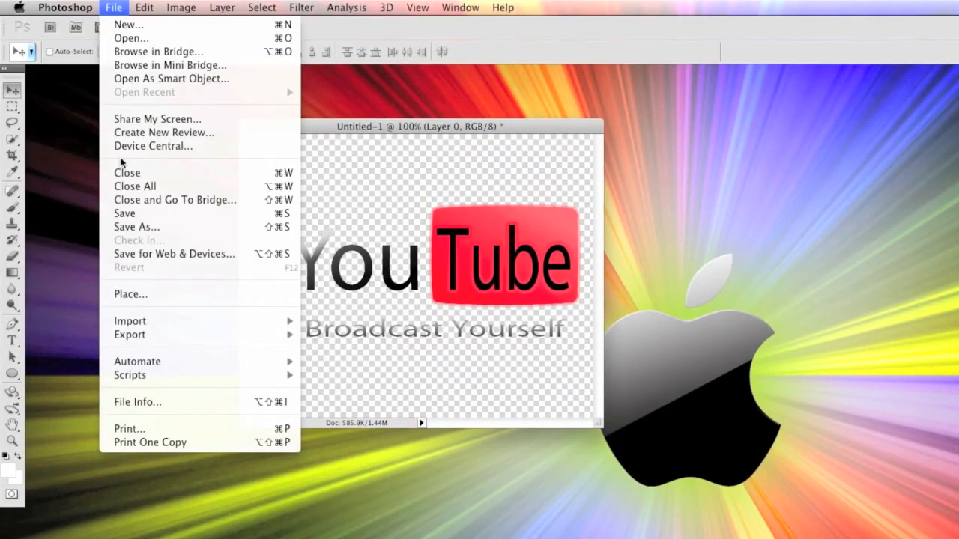
{"action": "left_click", "coordinate": [135, 255]}
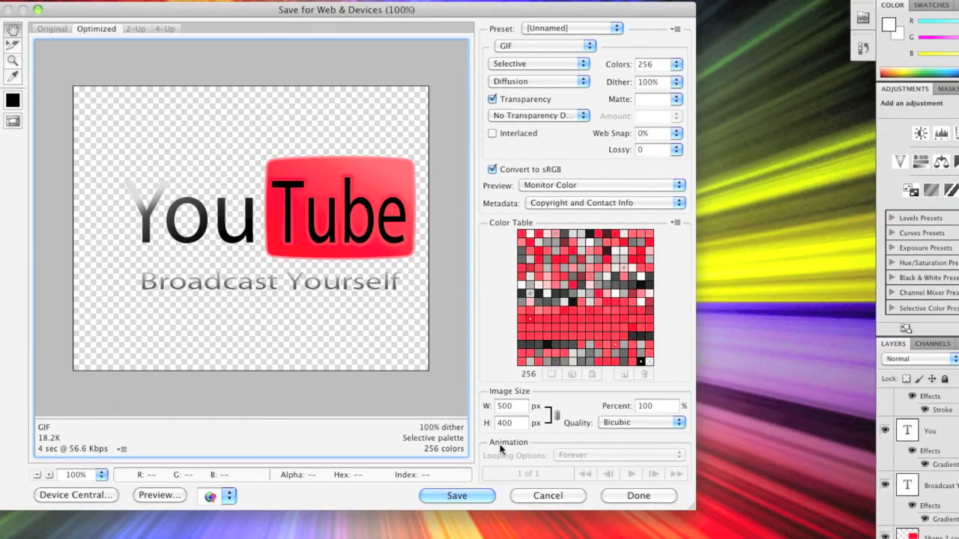
{"action": "left_click", "coordinate": [452, 496]}
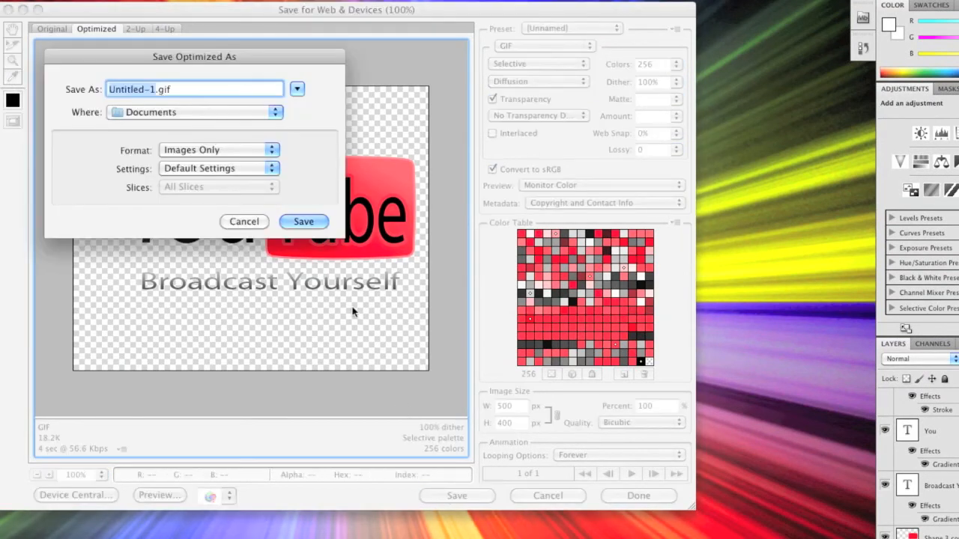
{"action": "type", "text": "Av"}
{"action": "type", "text": "vanced Y"}
{"action": "type", "text": "outube"}
{"action": "type", "text": " Logo"}
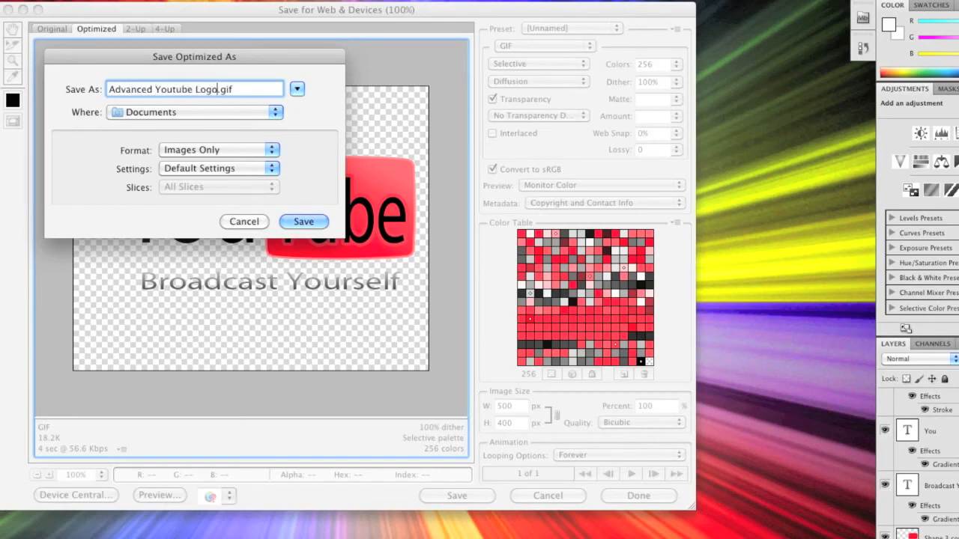
{"action": "left_click", "coordinate": [304, 222]}
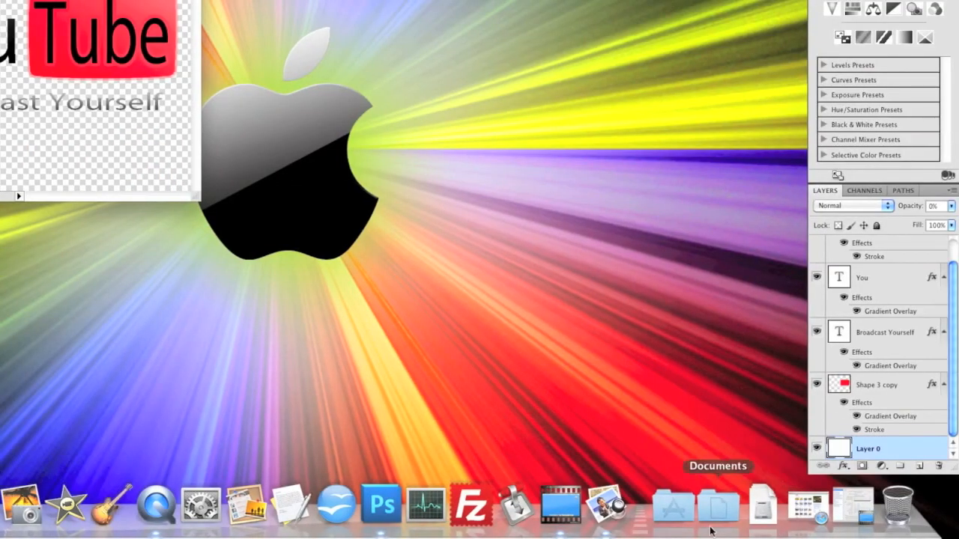
Open the exported Advanced-Youtube-Logo.gif and youtube.gif in Preview, compare them side by side, and close both.
{"action": "left_click", "coordinate": [733, 516]}
{"action": "left_click", "coordinate": [524, 123]}
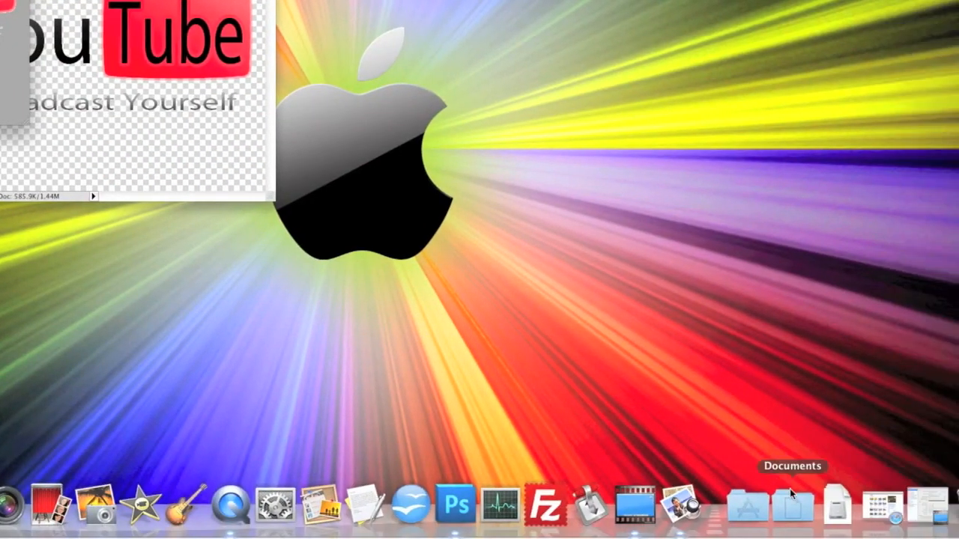
{"action": "left_click", "coordinate": [792, 506]}
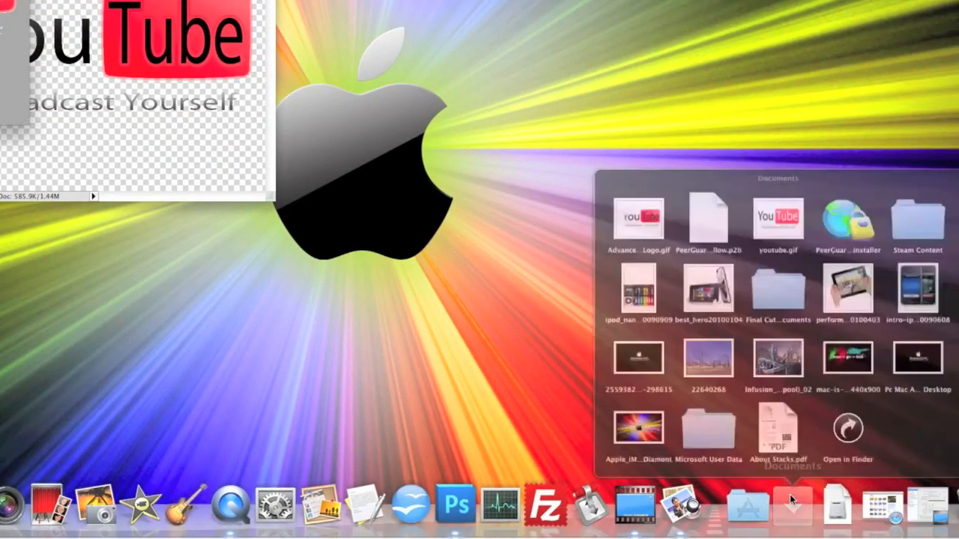
{"action": "left_click", "coordinate": [772, 133]}
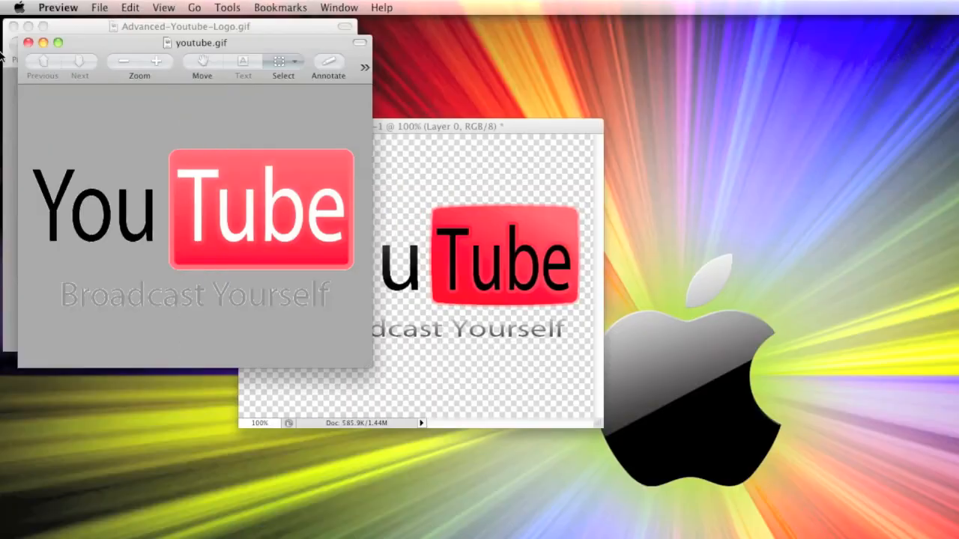
{"action": "left_click_drag", "start_coordinate": [150, 49], "coordinate": [514, 44]}
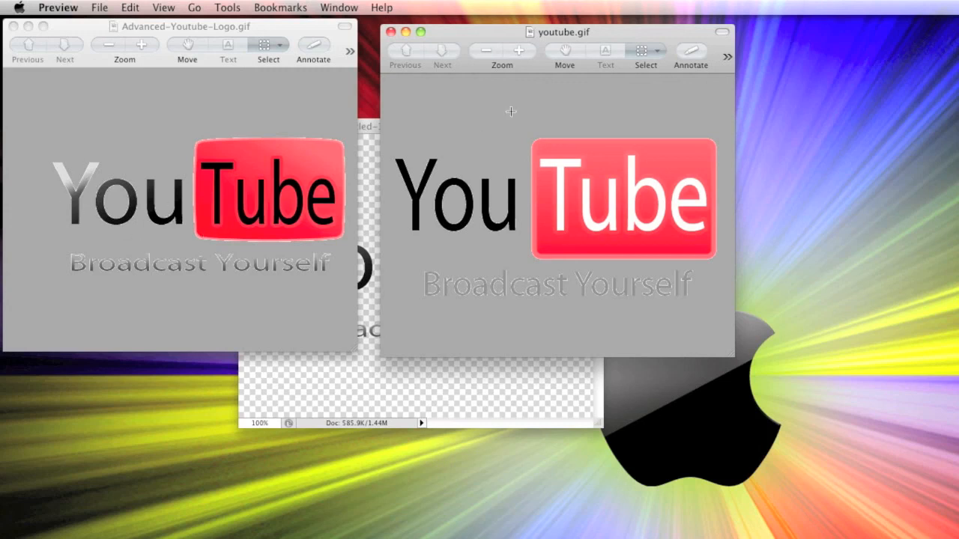
{"action": "left_click", "coordinate": [390, 31]}
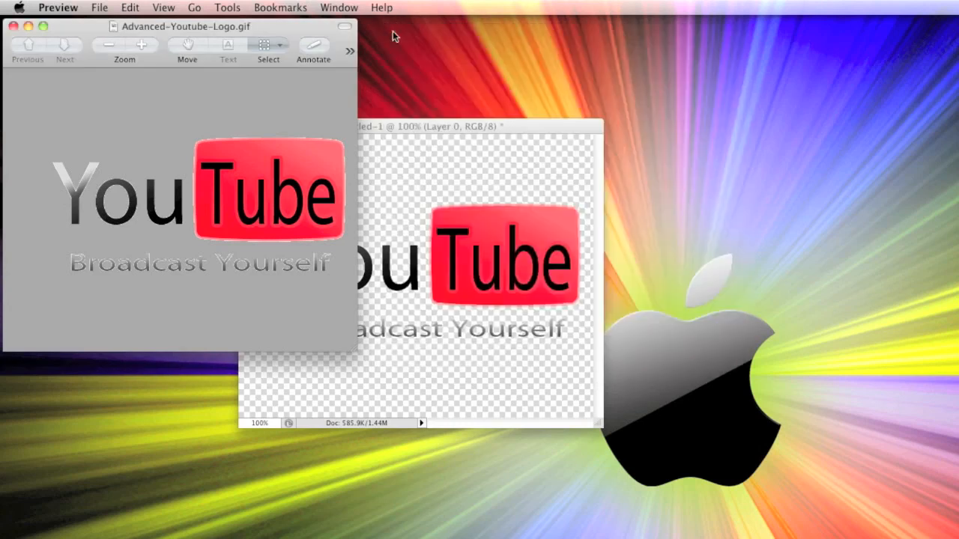
{"action": "left_click", "coordinate": [13, 27]}
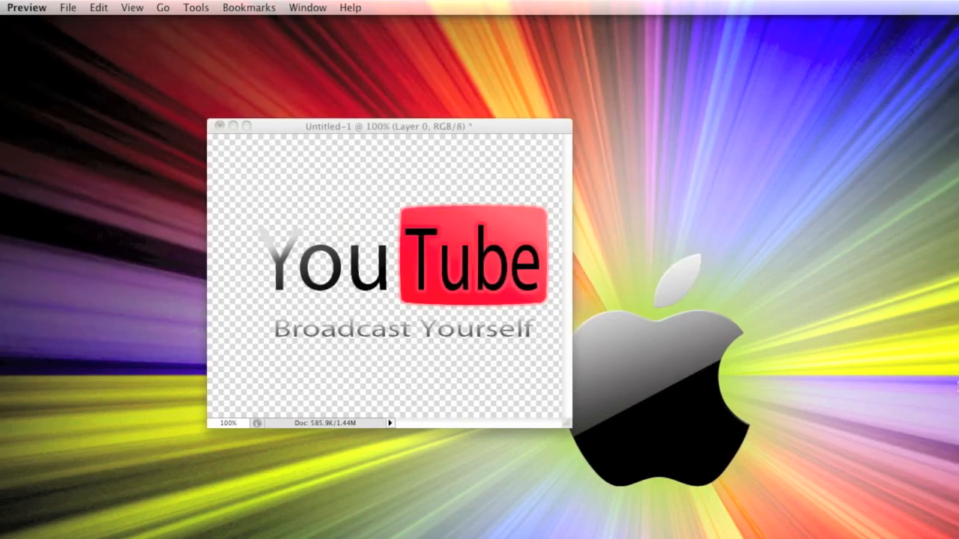